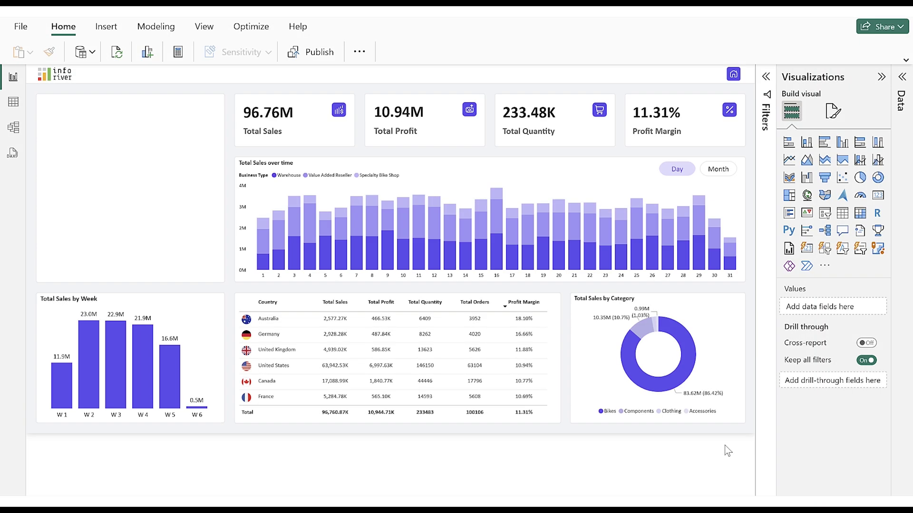
- Find Inforiver Super Filter in the visuals marketplace and add it to the report
click(826, 269)
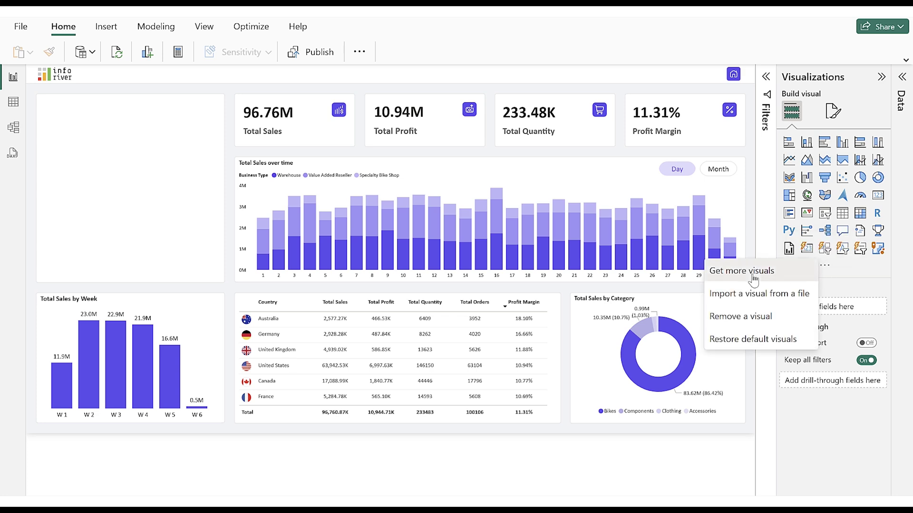
click(752, 279)
click(773, 118)
text(in)
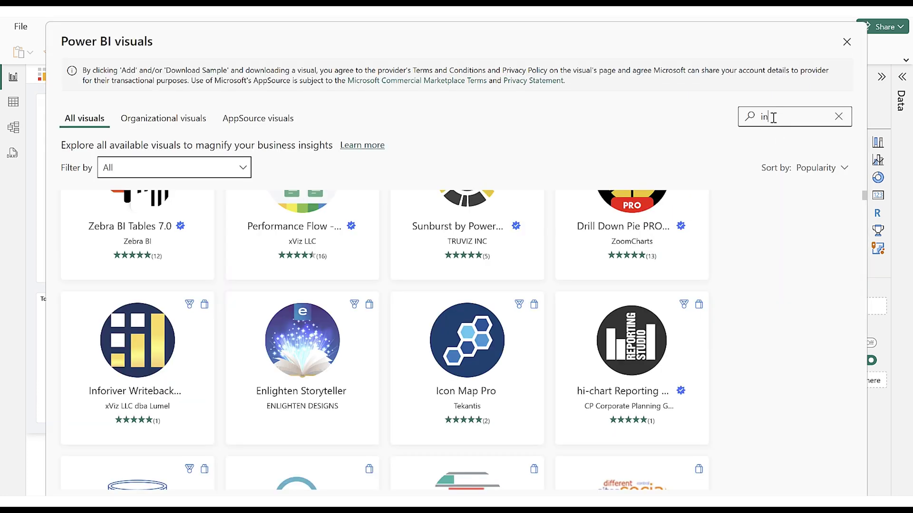
text(foriver)
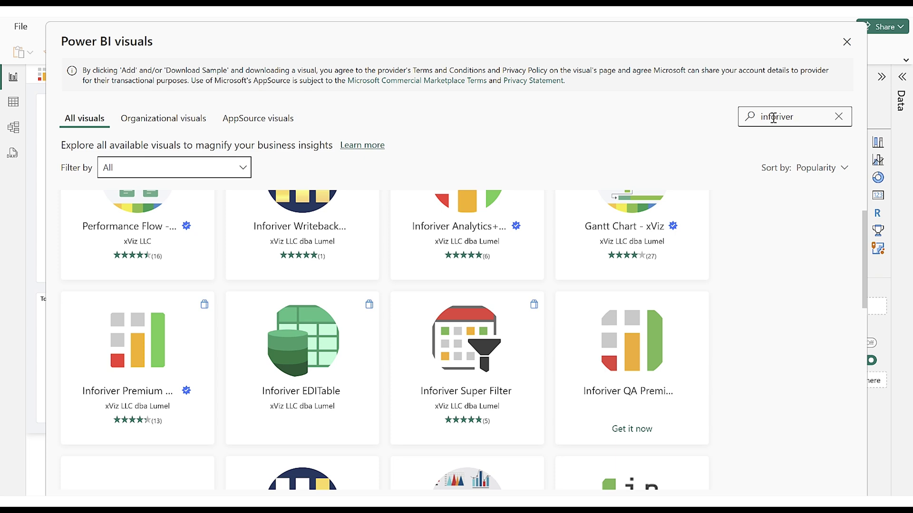
click(469, 364)
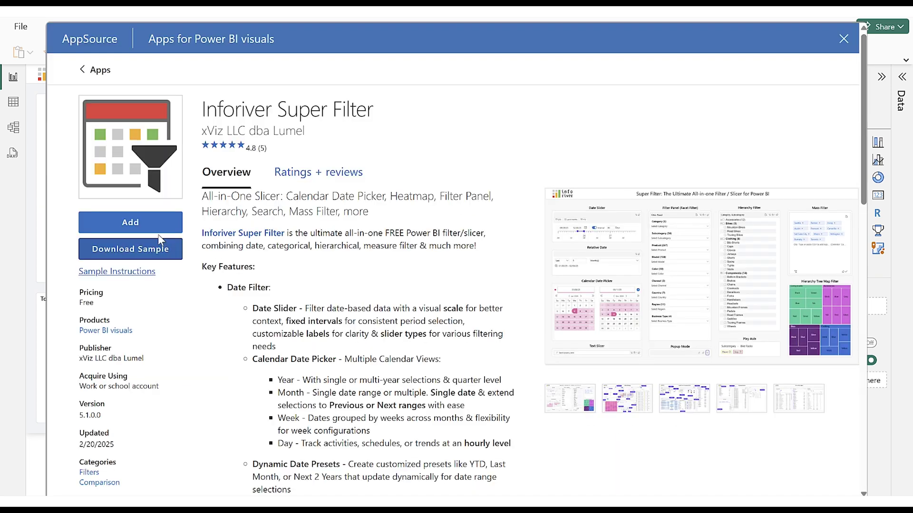
click(130, 223)
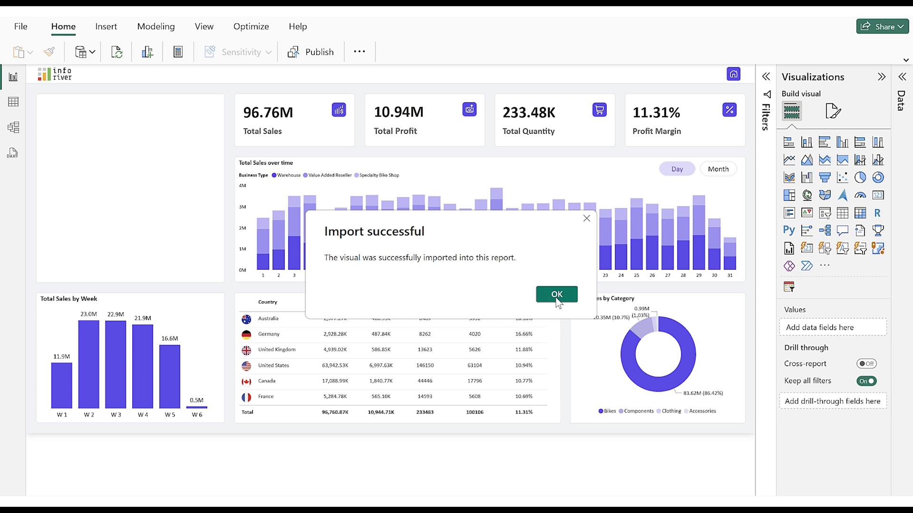
click(556, 295)
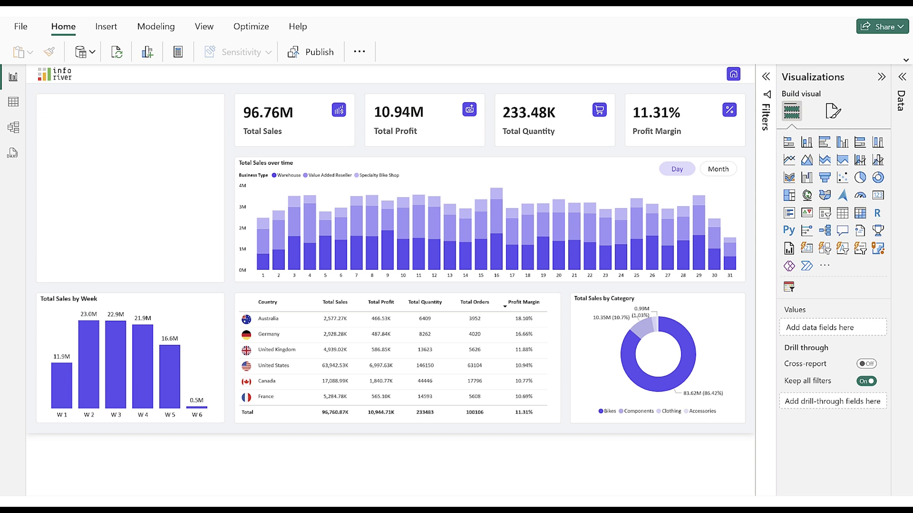
- Insert a Super Filter visual and fit it into the empty top-left dashboard tile
click(789, 286)
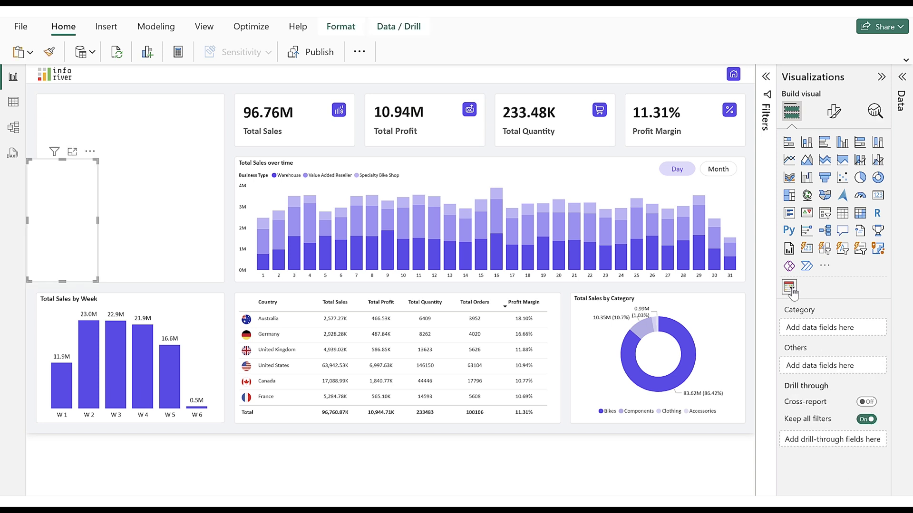
drag(95, 164, 111, 93)
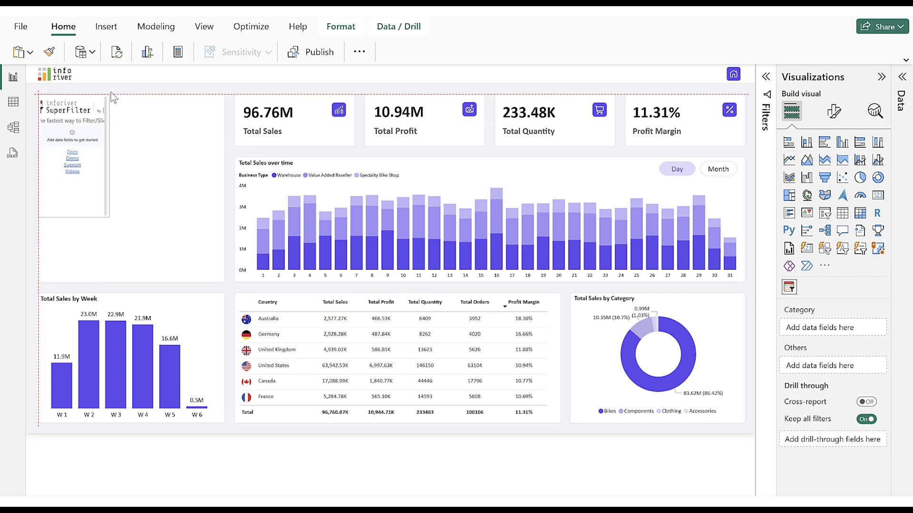
drag(109, 217, 221, 281)
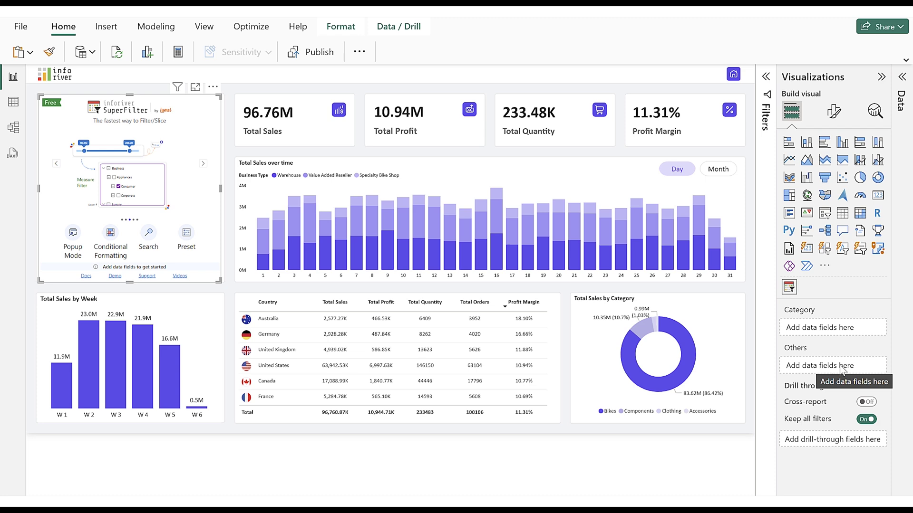
- Set plain Date, not Date Hierarchy, as the Category and move the slider start to 03/08/23
click(901, 78)
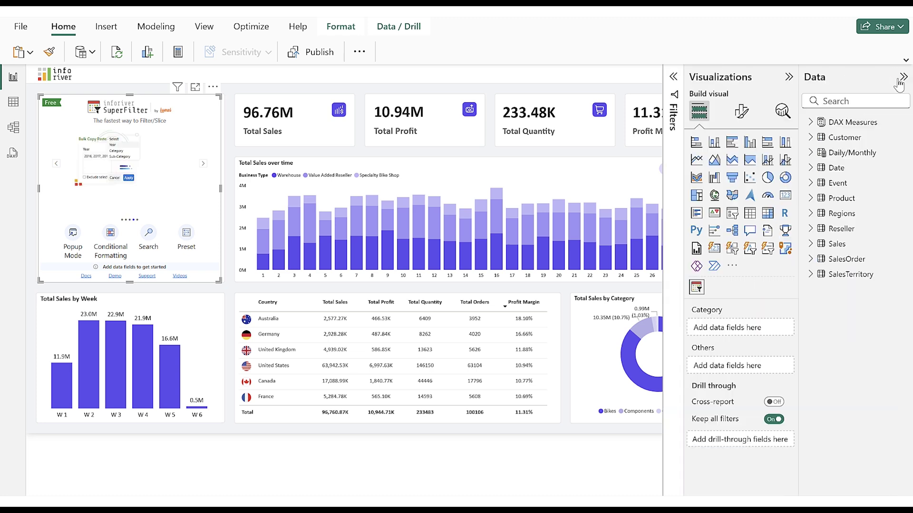
click(810, 168)
drag(854, 184, 756, 333)
click(780, 328)
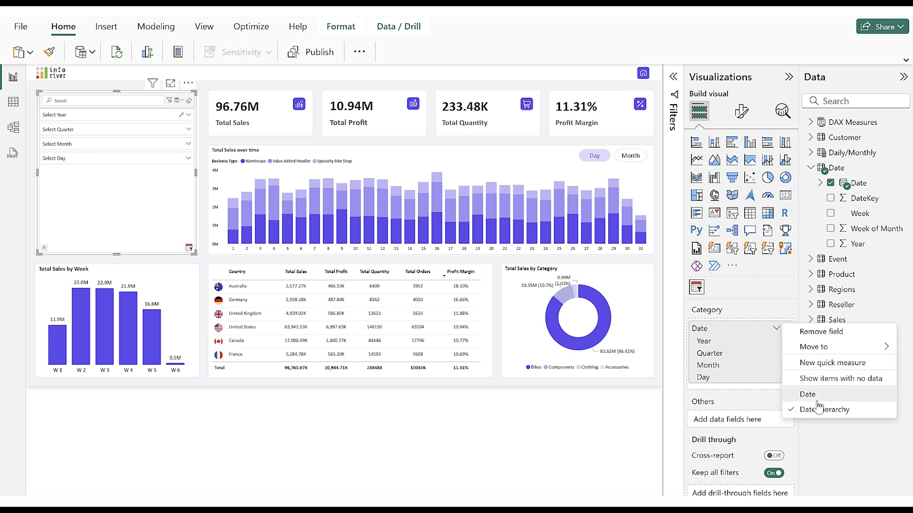
click(798, 394)
click(903, 76)
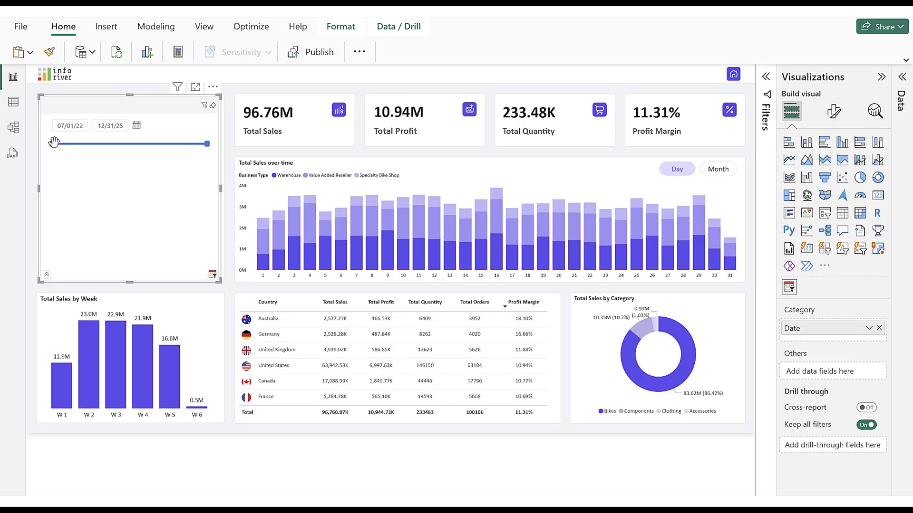
mouse_move(54, 143)
mouse_down()
mouse_move(88, 143)
mouse_move(54, 143)
mouse_up()
- Try the Date Slider with Axis Scale and move its start date later
click(46, 274)
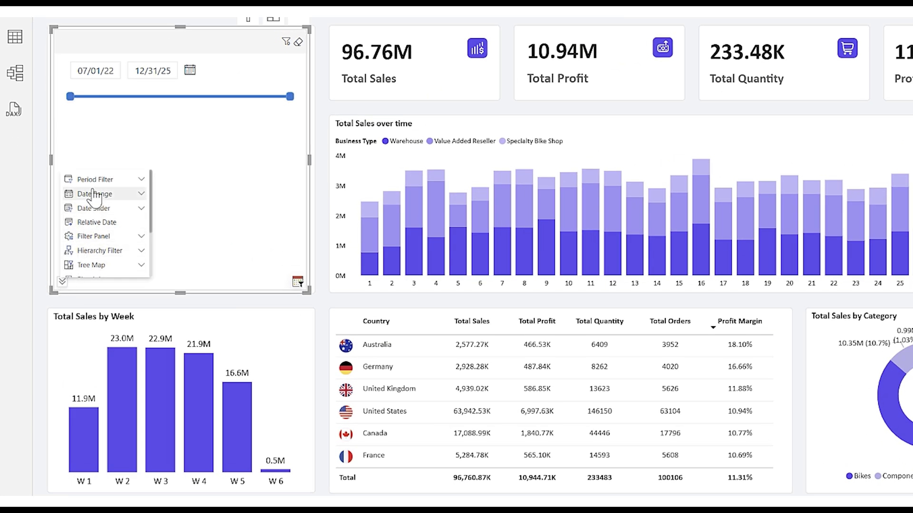
click(96, 180)
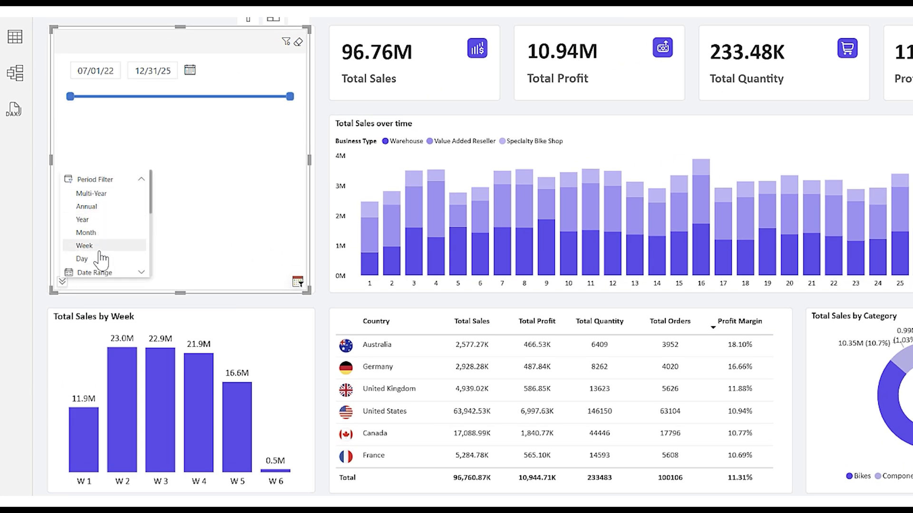
click(103, 209)
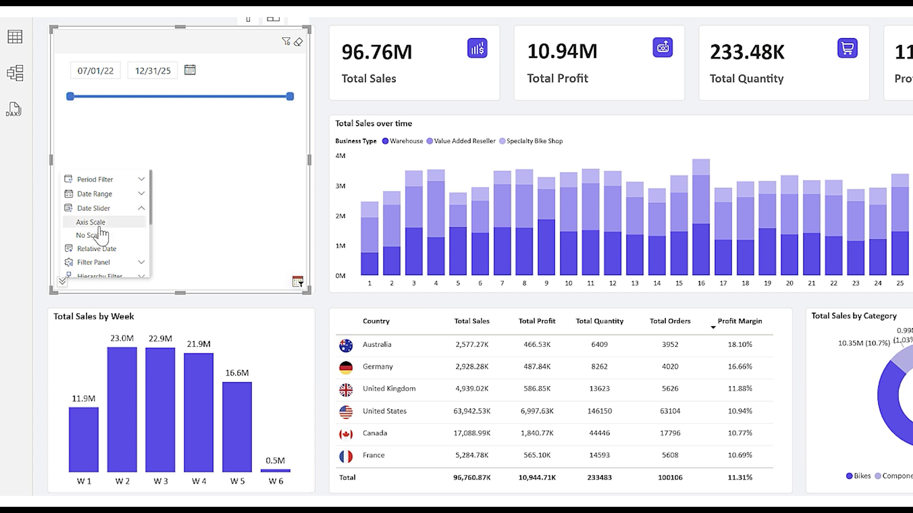
click(99, 224)
mouse_move(69, 73)
mouse_down()
mouse_move(112, 78)
mouse_move(71, 75)
mouse_up()
- Change the filter style to Date Range > Single Range
click(62, 281)
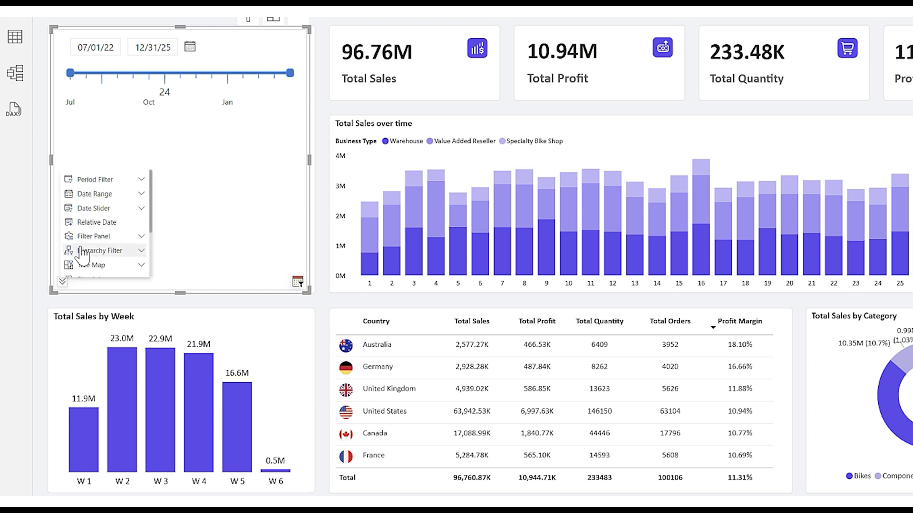
click(94, 208)
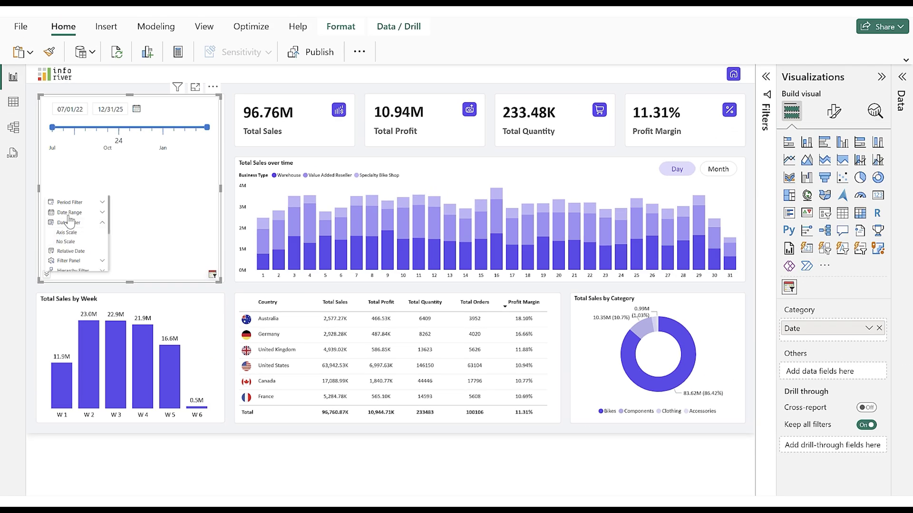
click(69, 214)
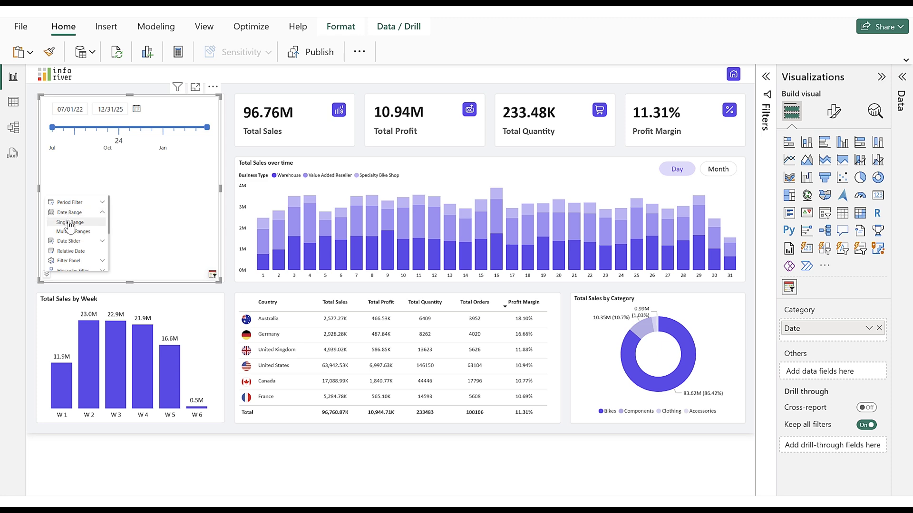
click(70, 223)
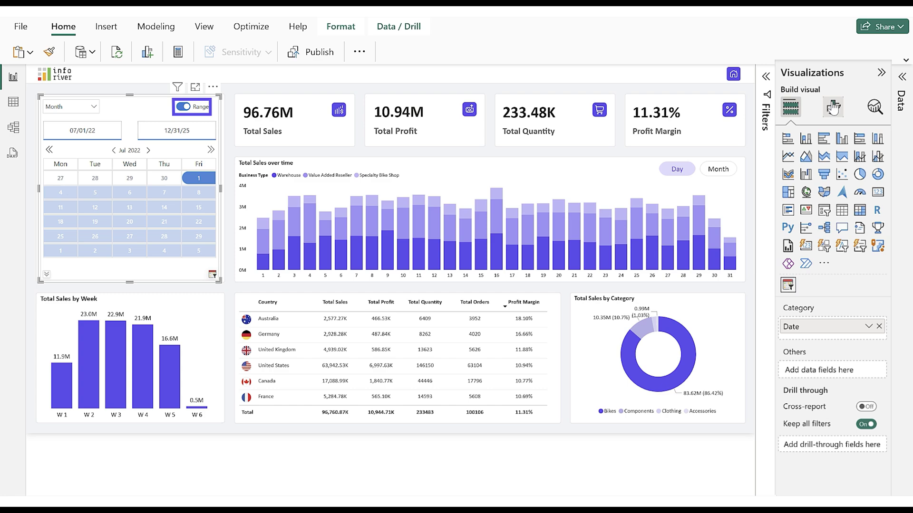
- Switch off Calendar Controls in the visual's Date Filter format settings
click(833, 108)
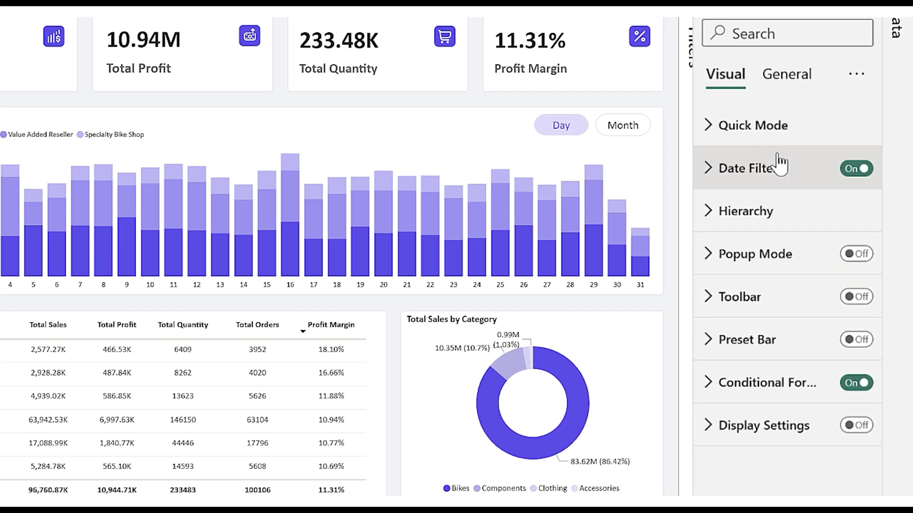
click(790, 196)
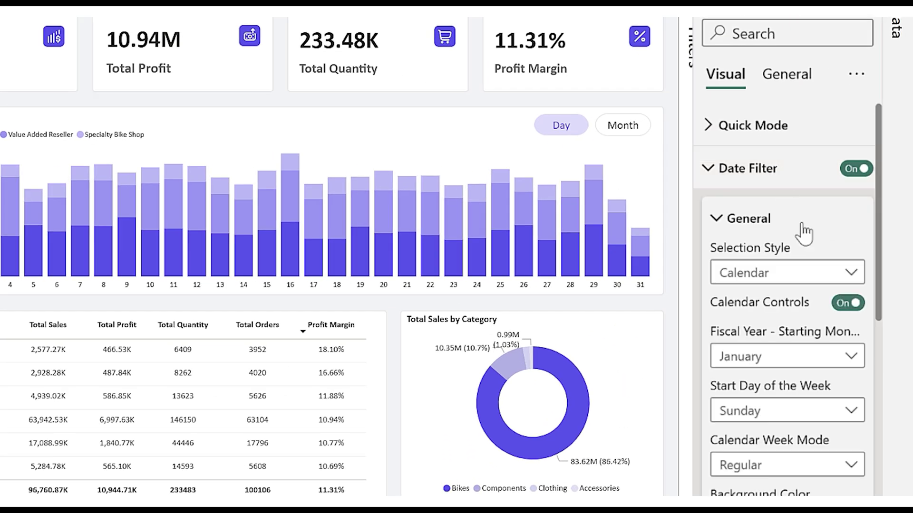
click(847, 303)
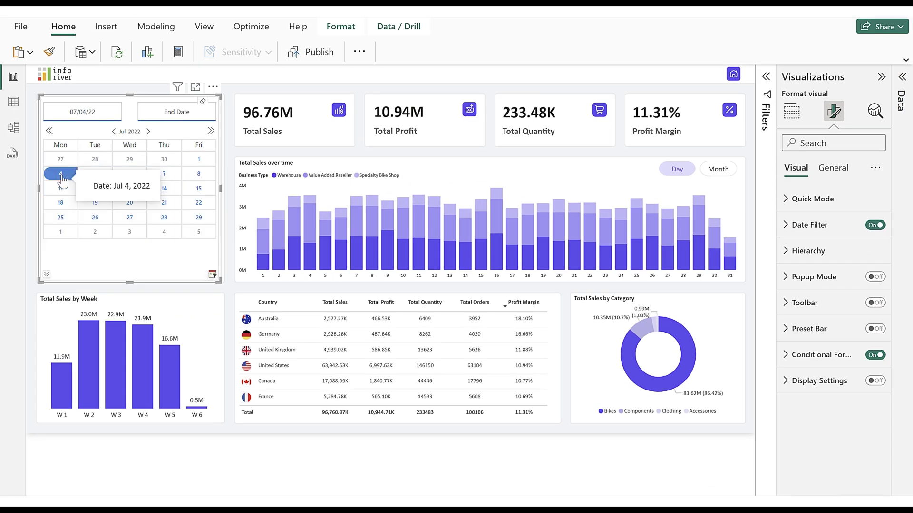
- Pick July dates ending July 12, then July 25–28, and clear the selection
click(97, 191)
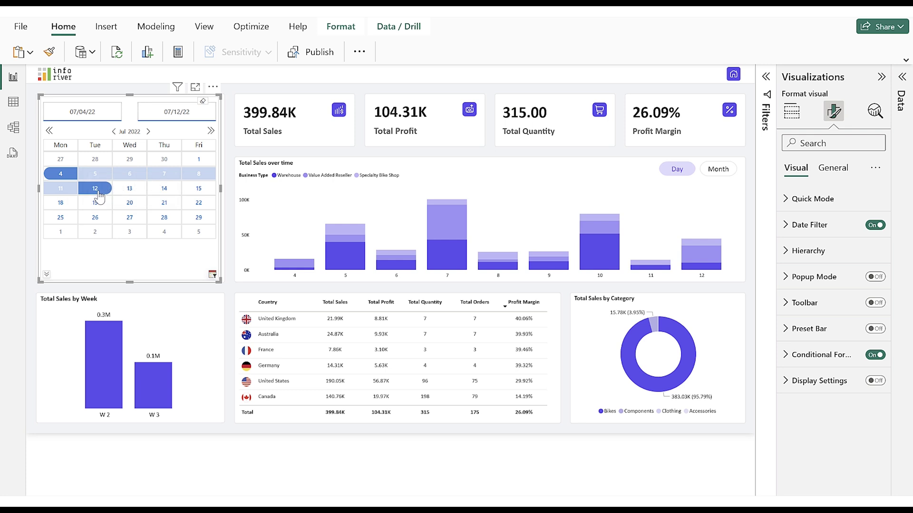
click(60, 217)
click(166, 217)
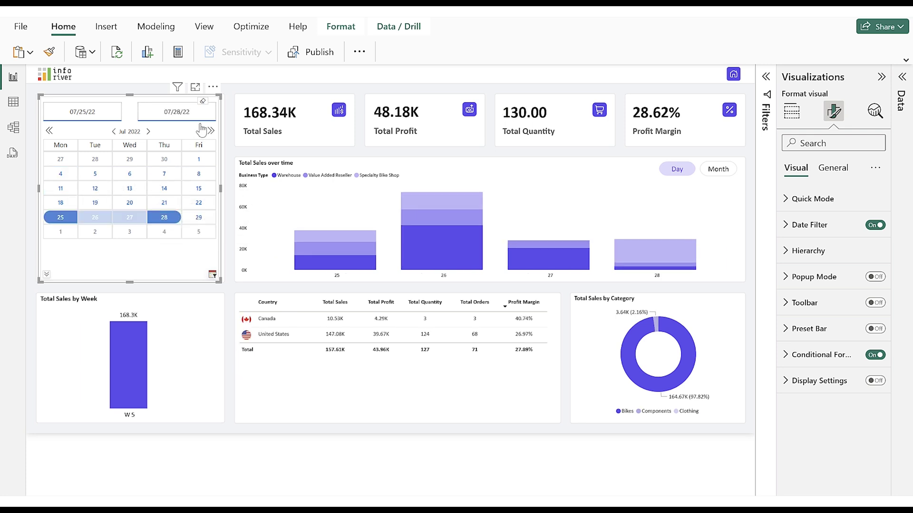
click(203, 103)
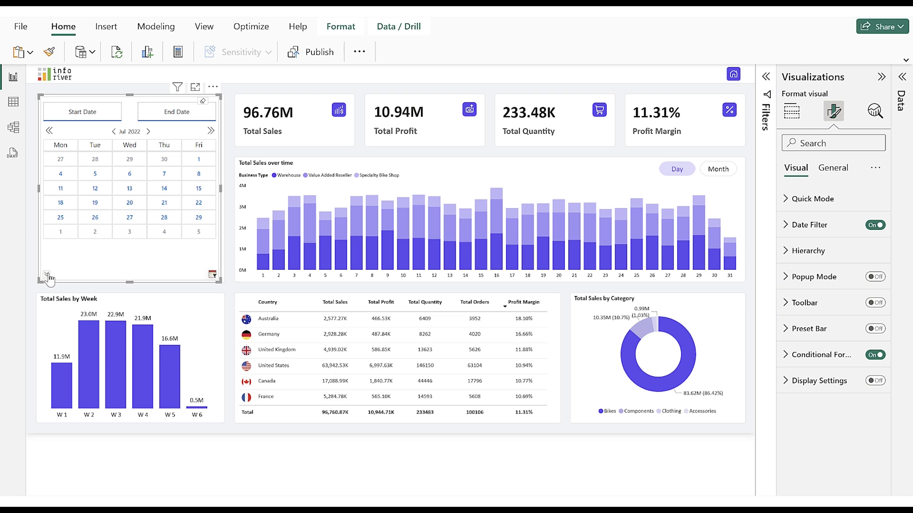
click(46, 275)
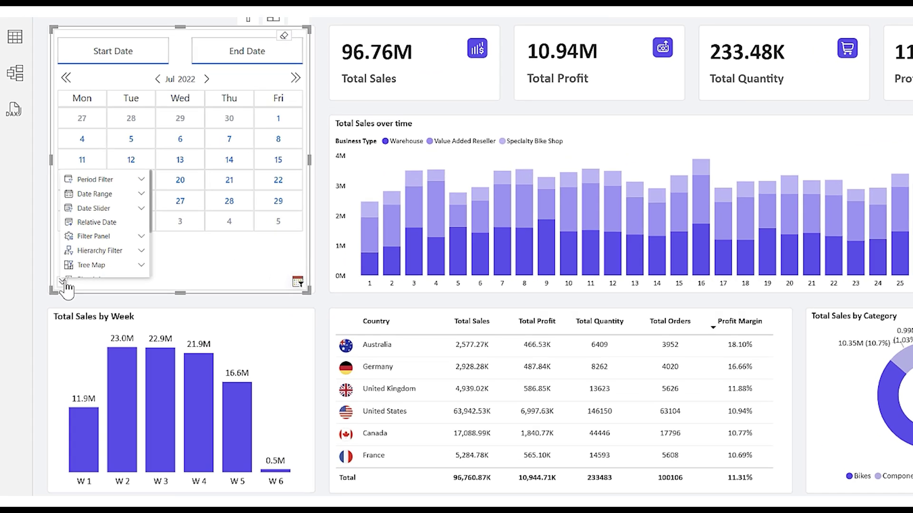
- Switch to a single date range and select February 3–7
click(95, 194)
click(96, 208)
click(82, 138)
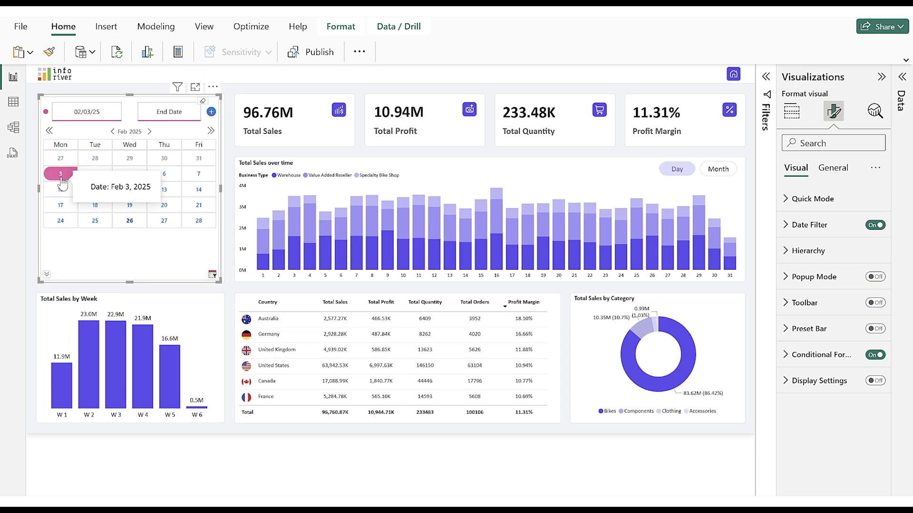
click(199, 173)
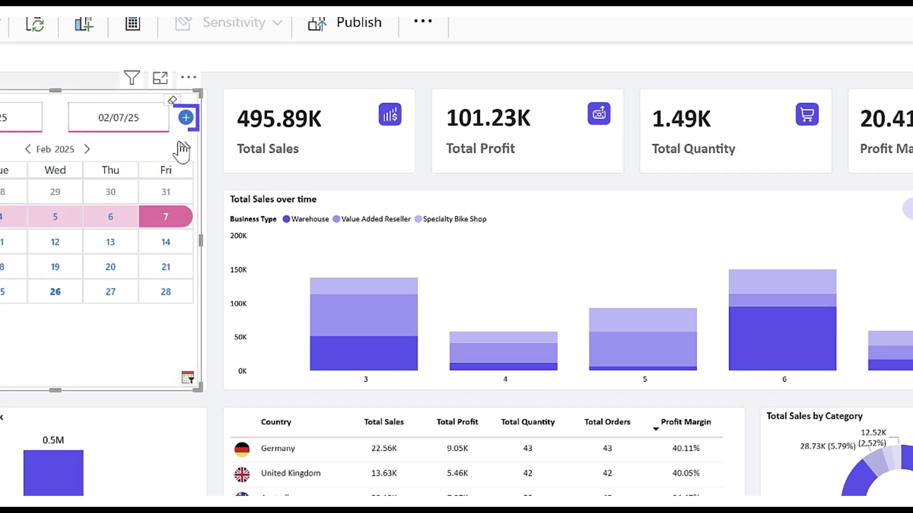
- Add a second Feb 17–26 range, then clear both date ranges
click(186, 118)
click(60, 230)
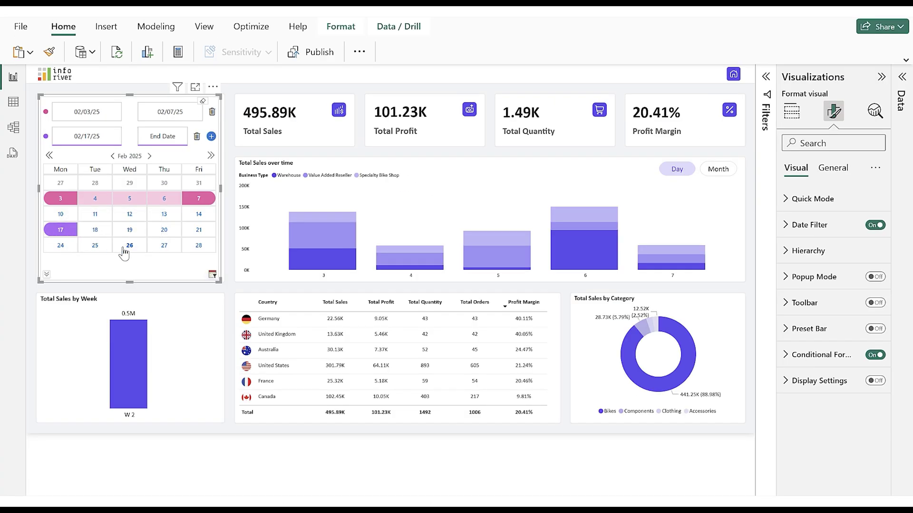
click(124, 250)
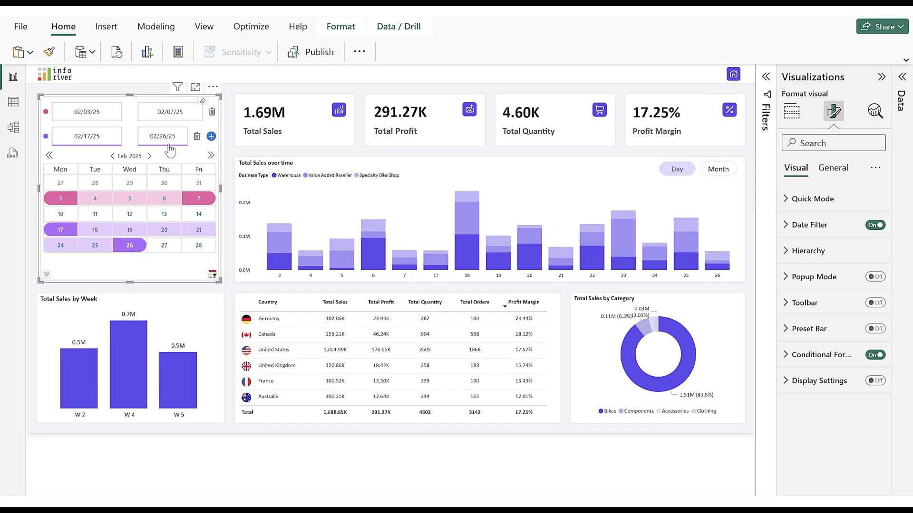
click(201, 103)
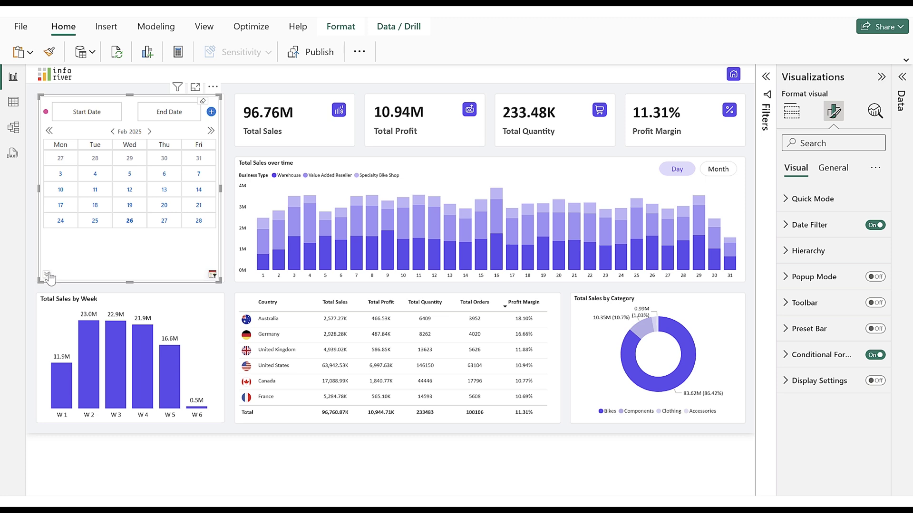
click(48, 276)
click(97, 205)
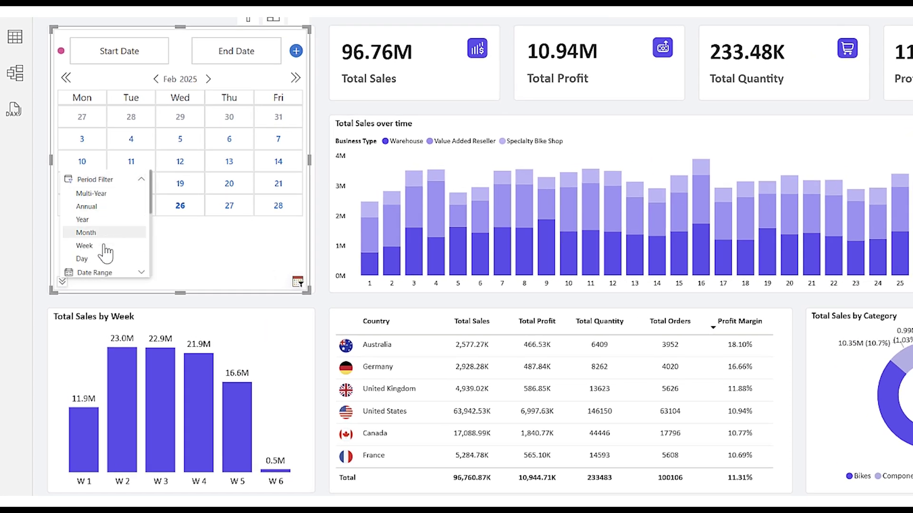
- Switch to Day picking, select Feb 10, 12, 6 and 27, then clear them
click(107, 258)
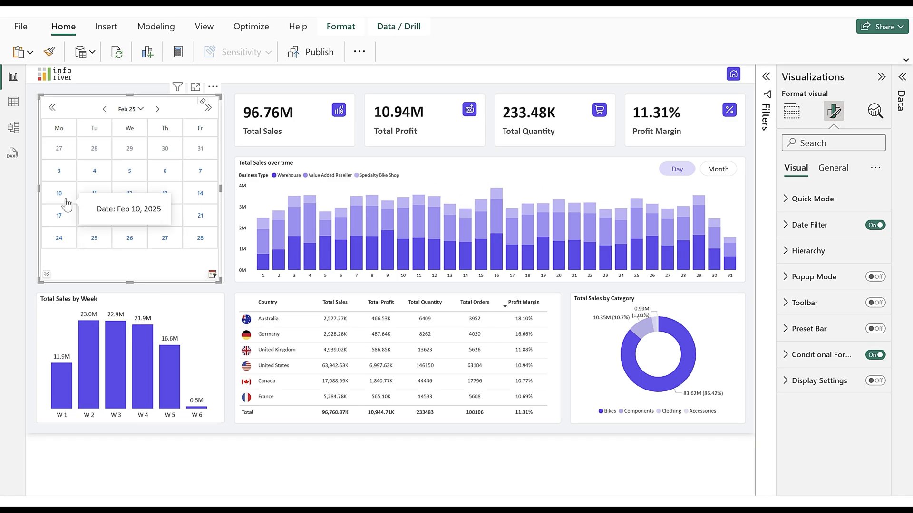
click(81, 161)
ctrl+click(131, 194)
ctrl+click(161, 177)
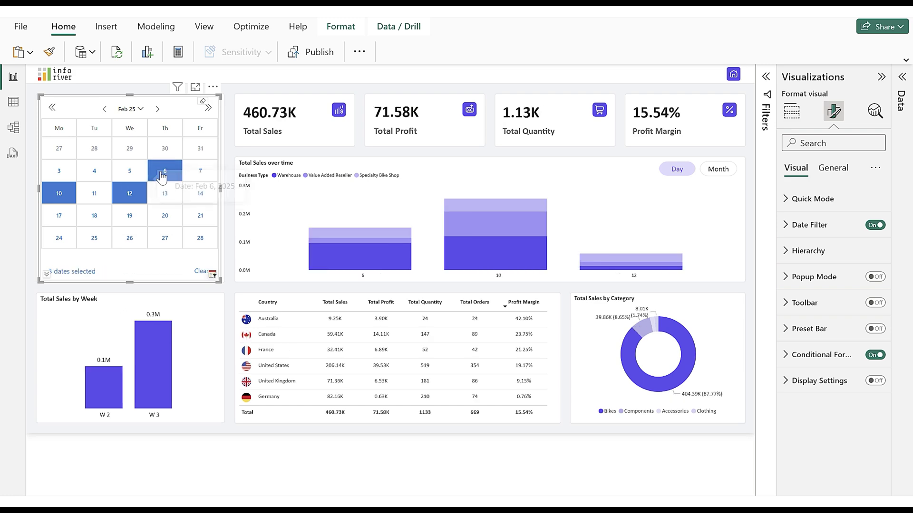
ctrl+click(164, 238)
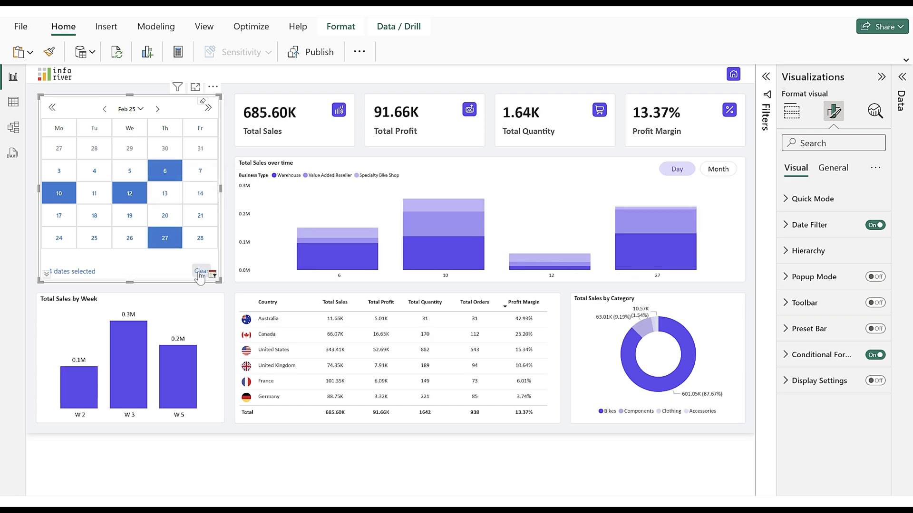
click(199, 272)
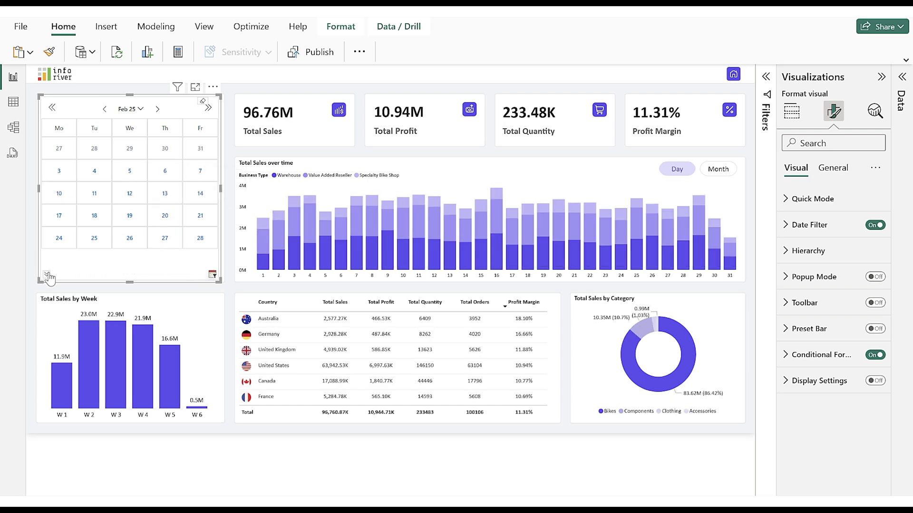
click(47, 275)
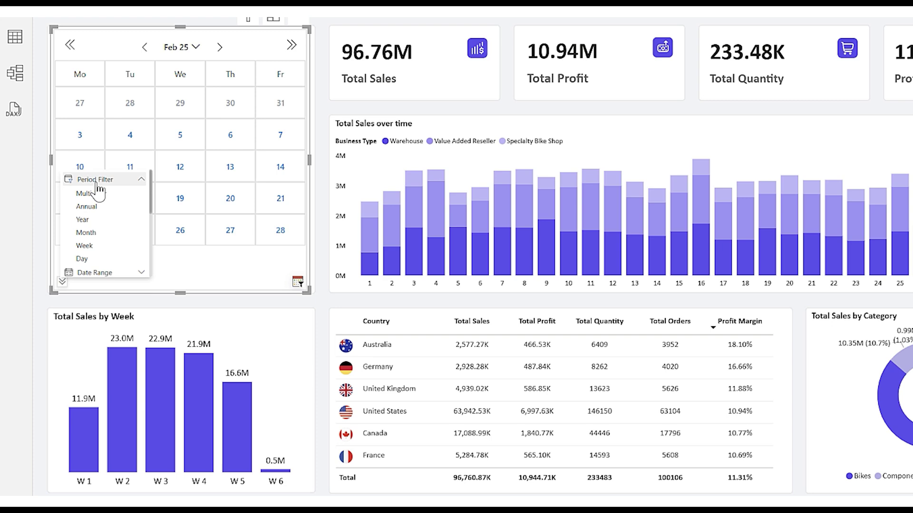
- In Multi-Year mode, pick Jan, Feb and Aug, add 2024, drop 2025, then clear
click(86, 232)
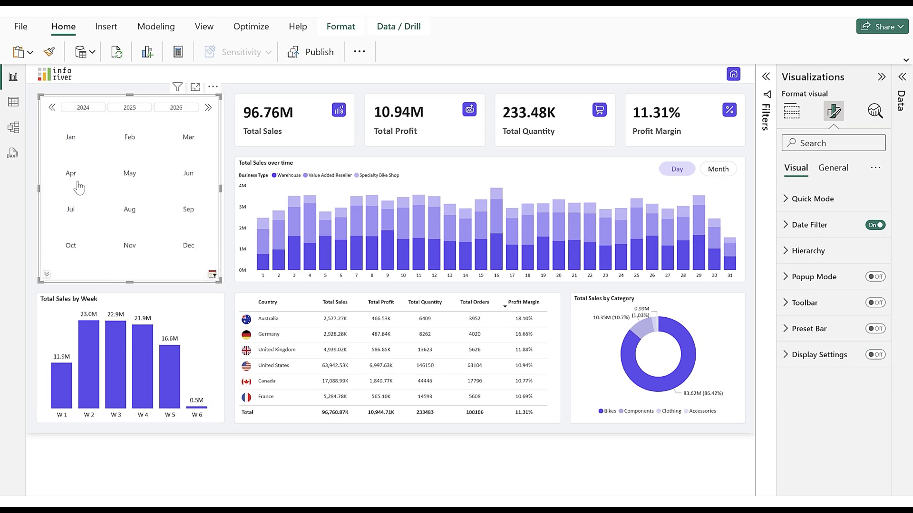
click(73, 145)
ctrl+click(131, 151)
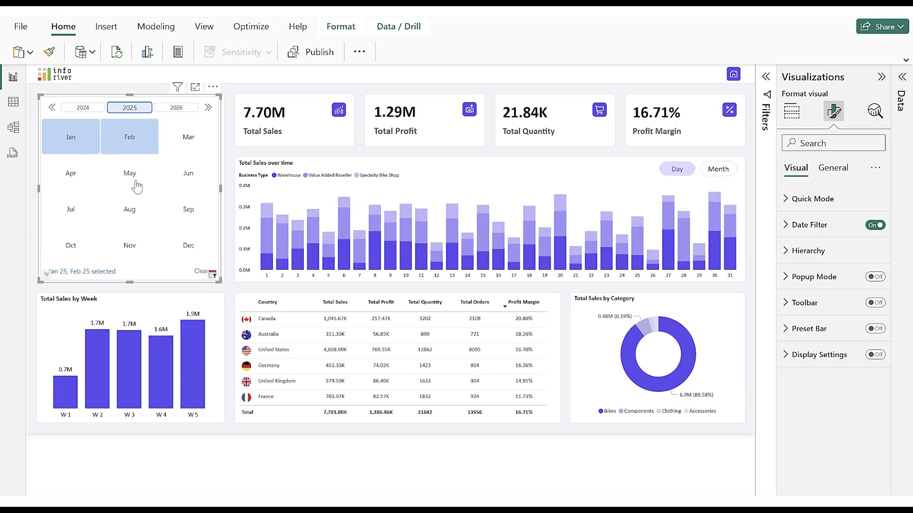
ctrl+click(127, 211)
click(84, 108)
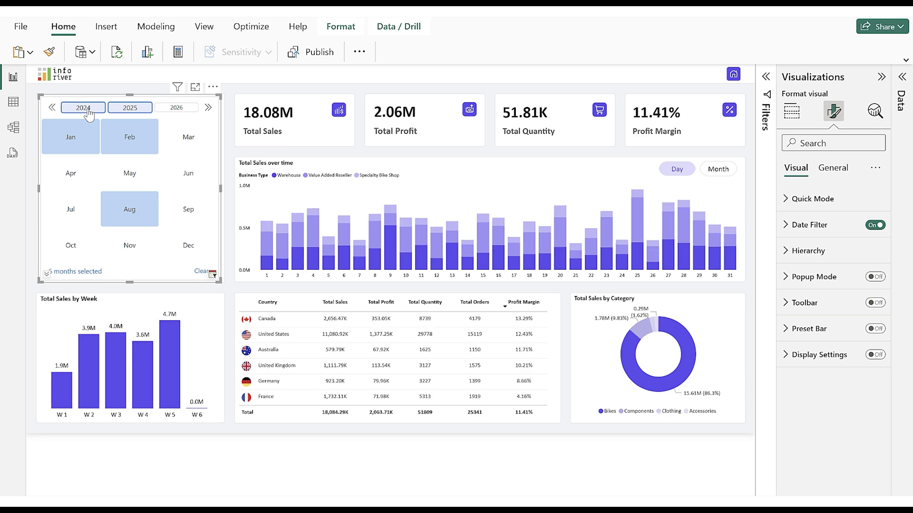
ctrl+click(141, 112)
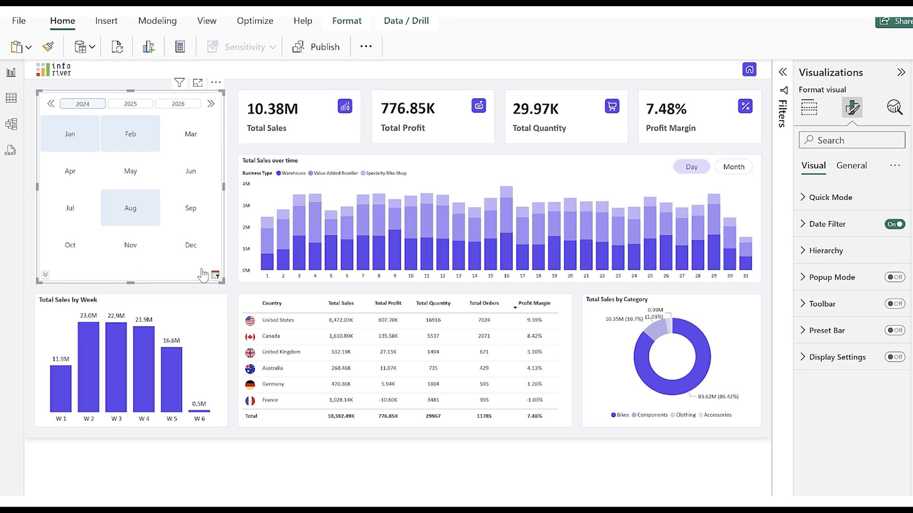
click(226, 277)
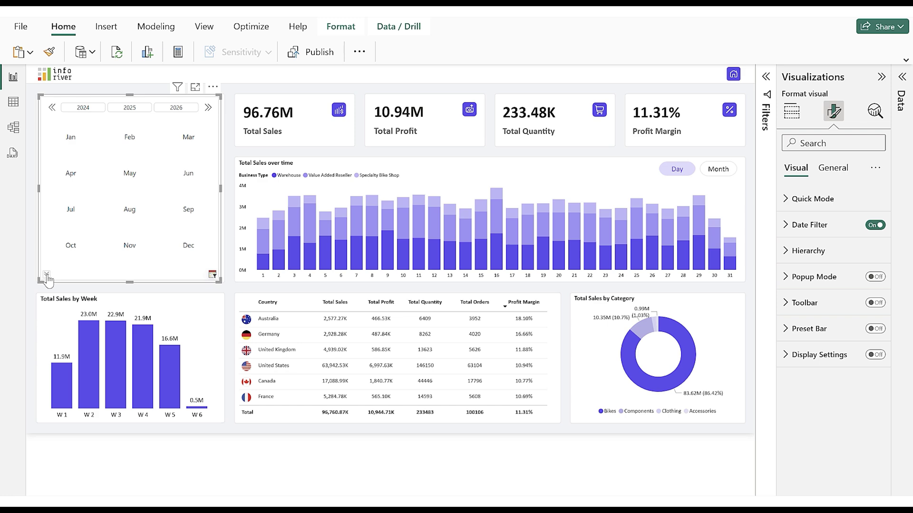
click(46, 275)
click(62, 202)
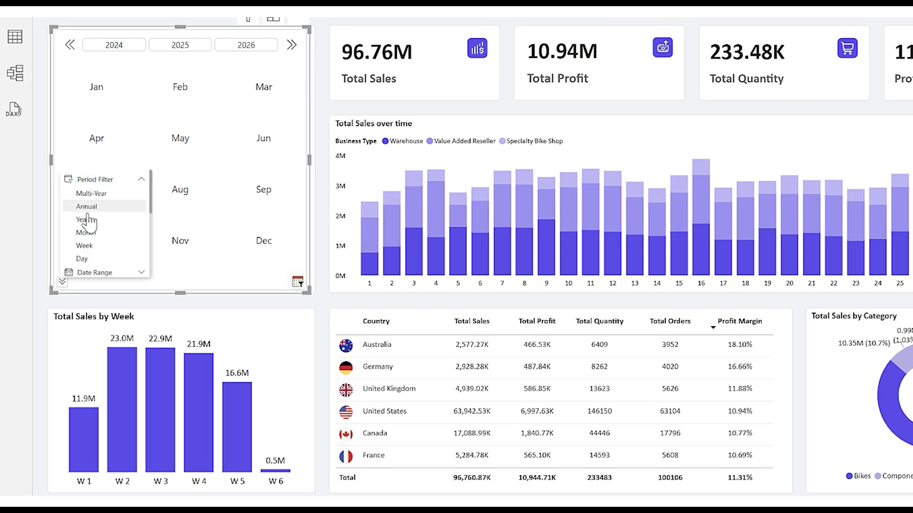
- In Annual mode, select January, April and May 2025, then clear the selection
click(87, 220)
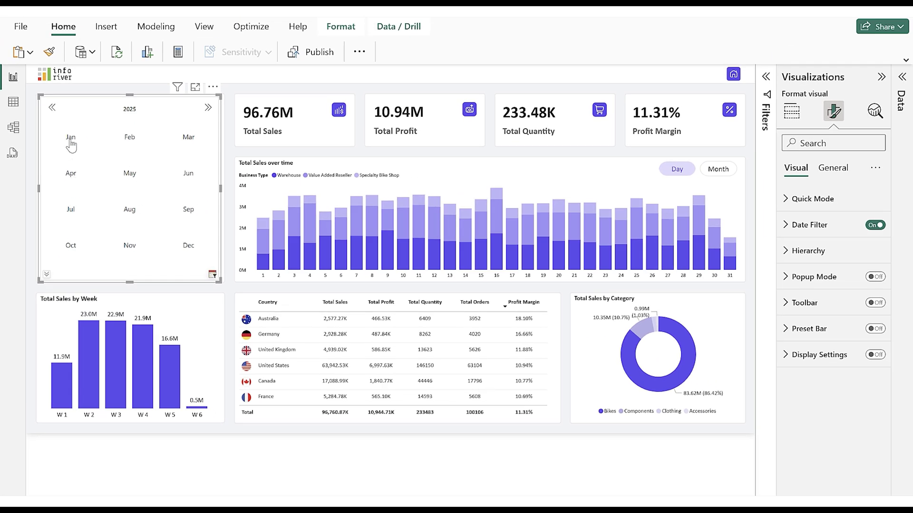
click(70, 142)
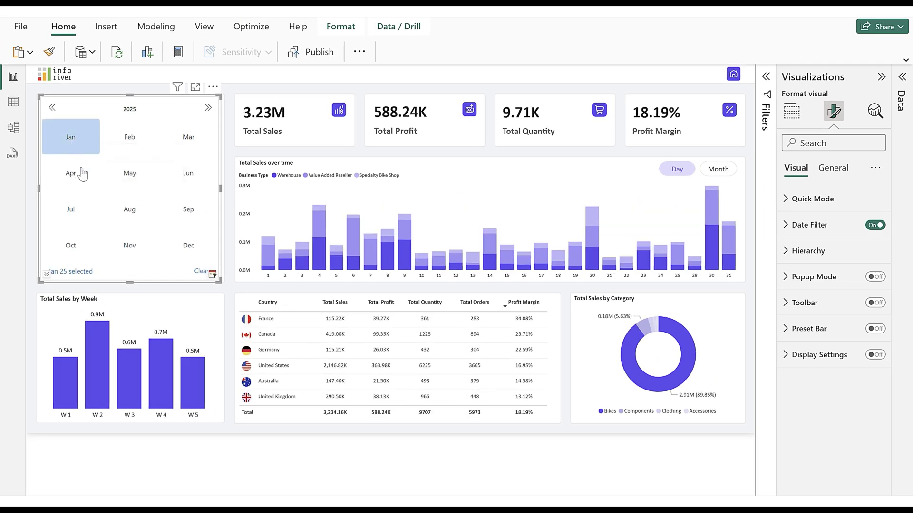
ctrl+click(73, 175)
ctrl+click(130, 183)
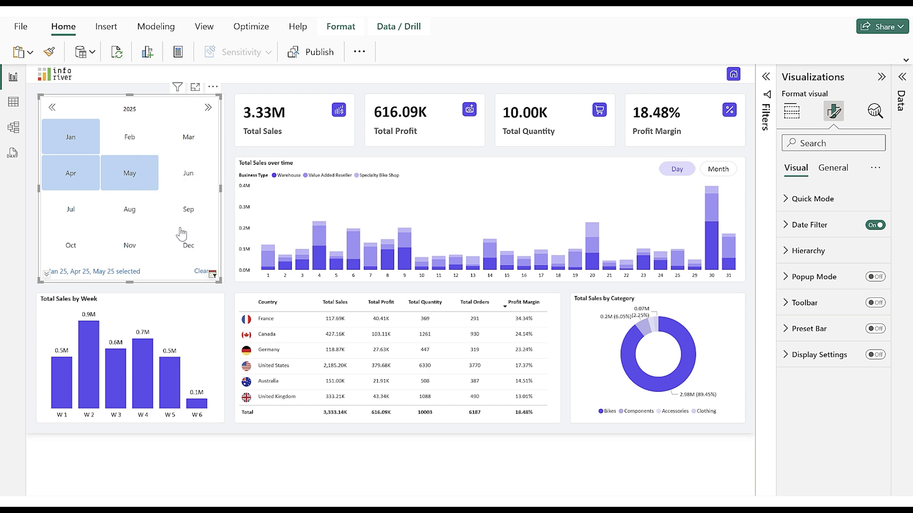
click(200, 271)
click(46, 274)
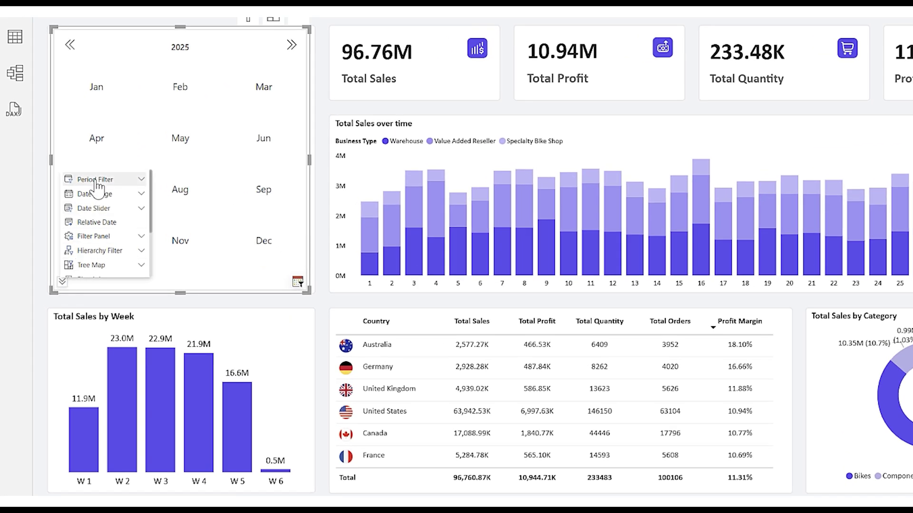
click(90, 184)
- In Week mode, select February and April weeks plus weeks 28, 33 and 1, then clear
click(98, 248)
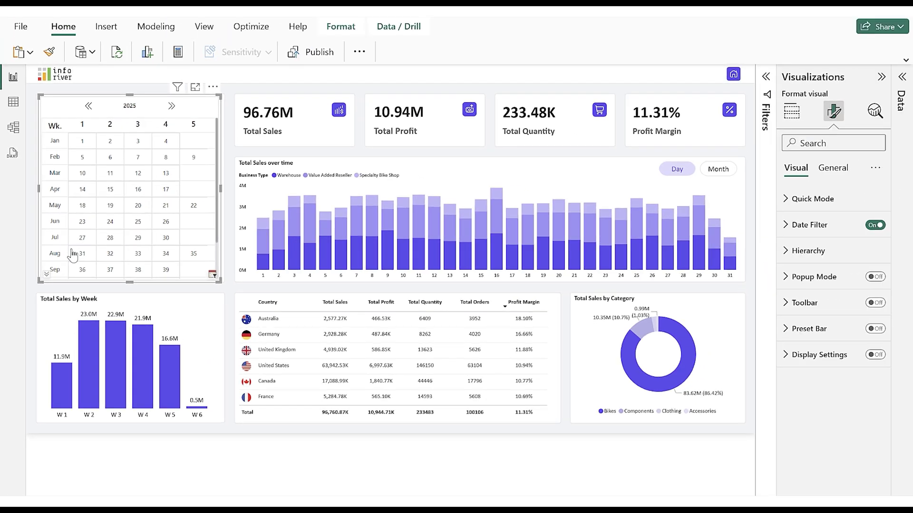
click(74, 114)
ctrl+click(74, 164)
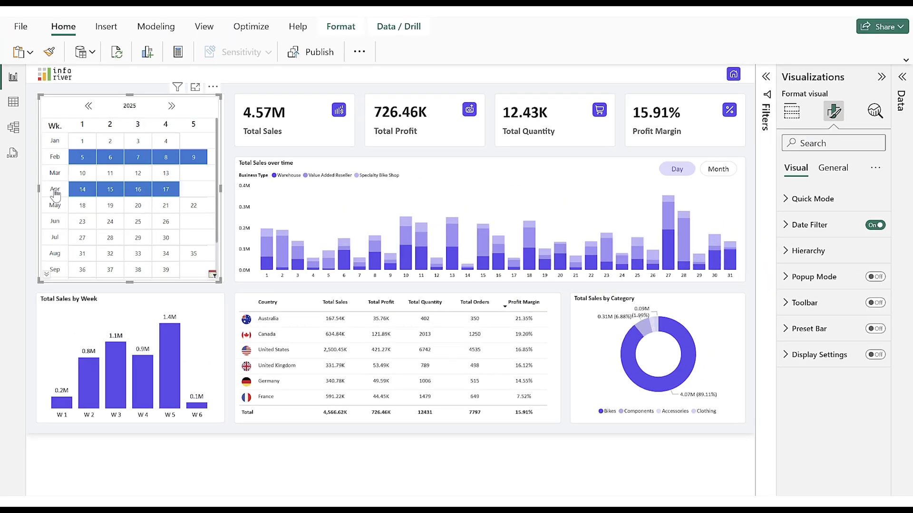
ctrl+click(112, 238)
ctrl+click(137, 253)
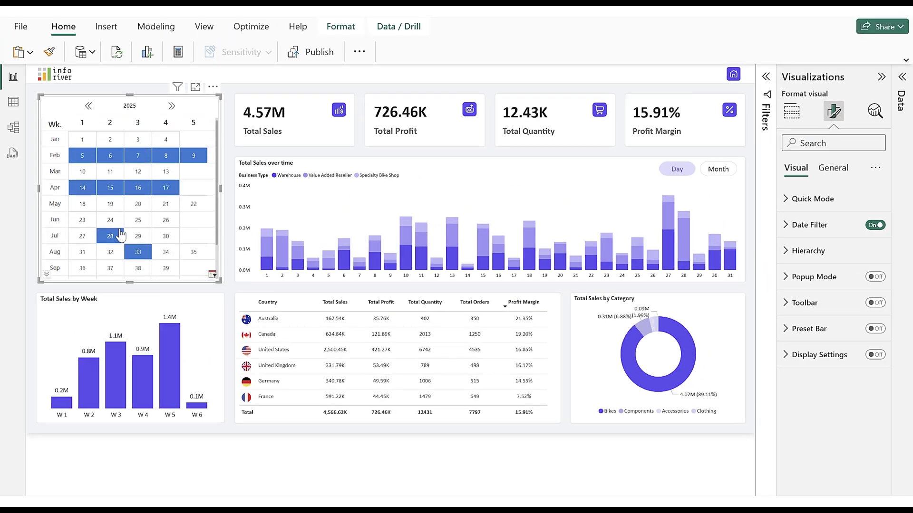
ctrl+click(82, 143)
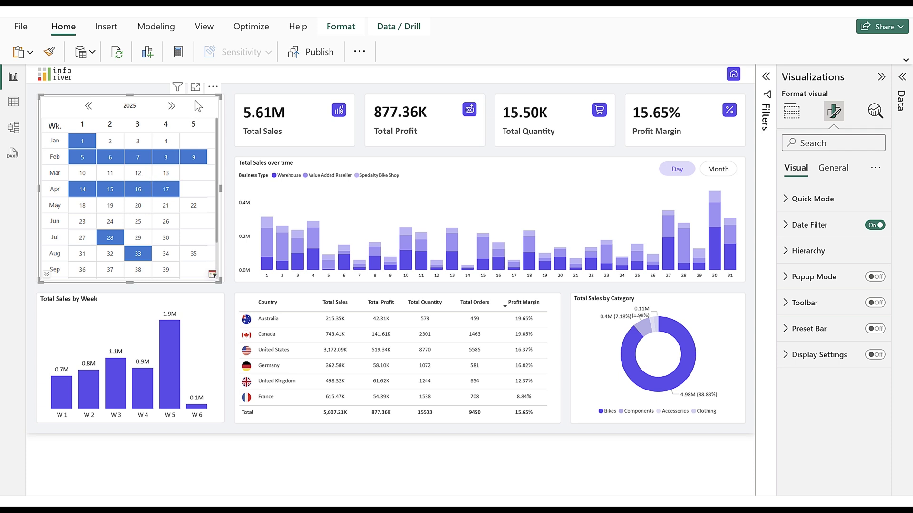
click(208, 89)
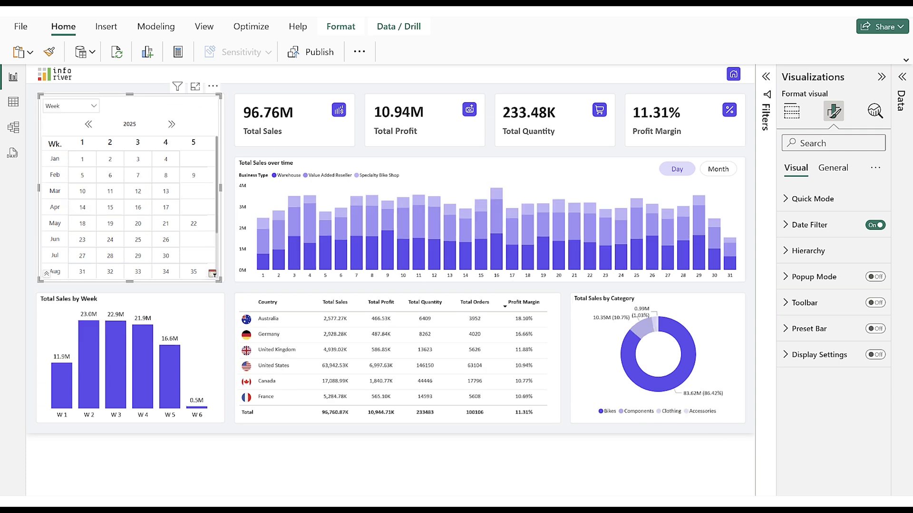
- Switch the date filter to a Relative Date in Month(s), then reset it
click(46, 274)
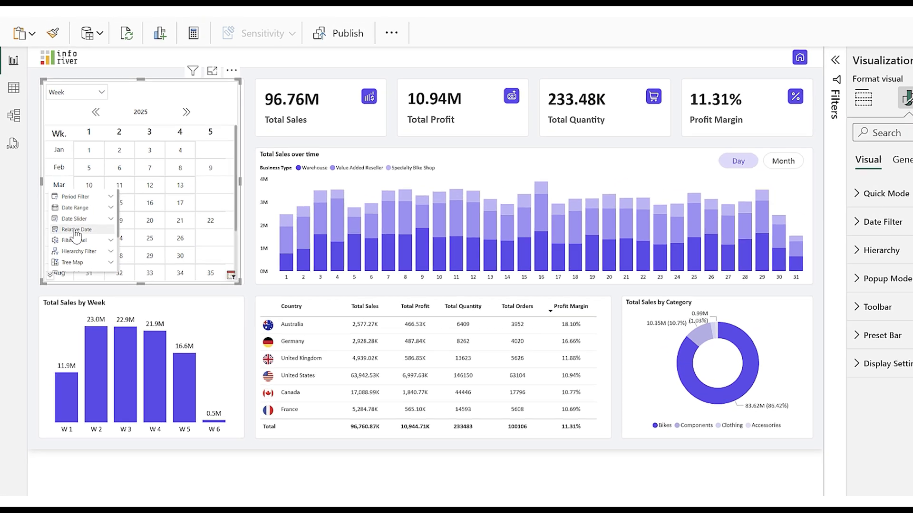
click(96, 222)
click(127, 109)
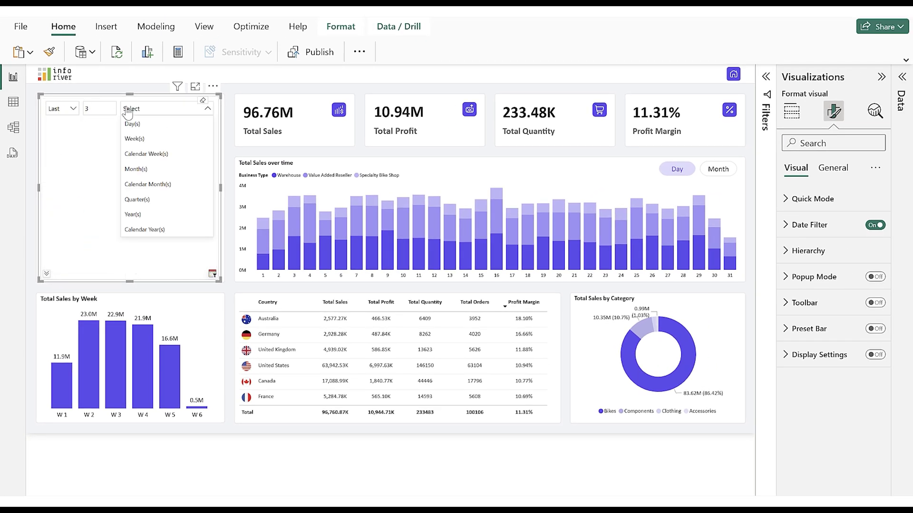
click(136, 169)
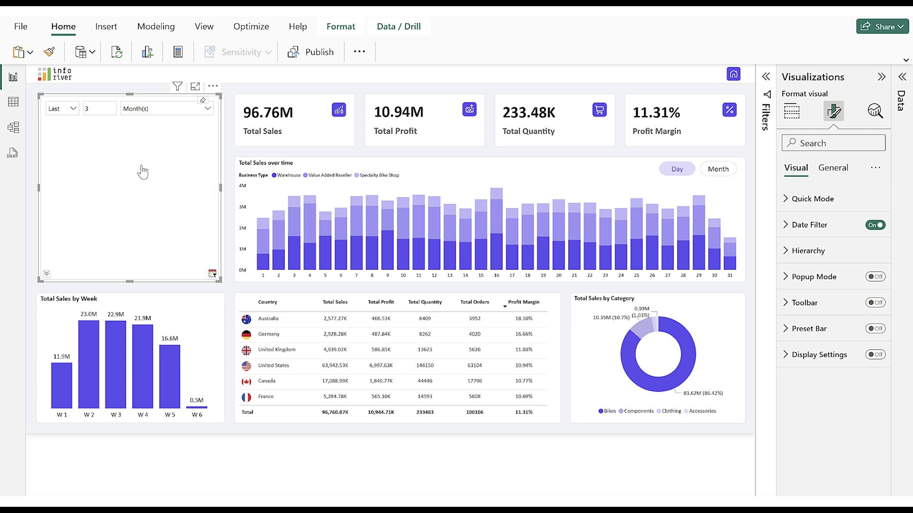
click(202, 100)
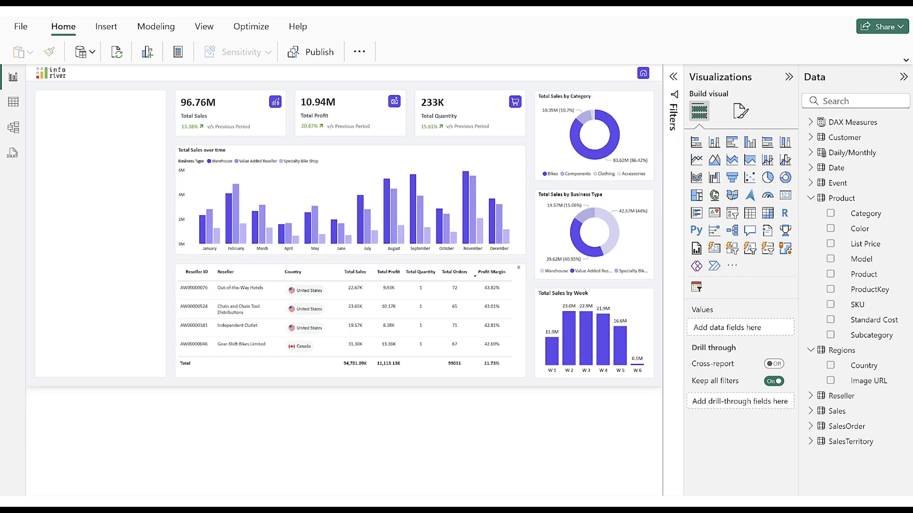
- Add a new Super Filter visual and stretch it to fill the page's left column
click(696, 287)
drag(109, 159, 90, 88)
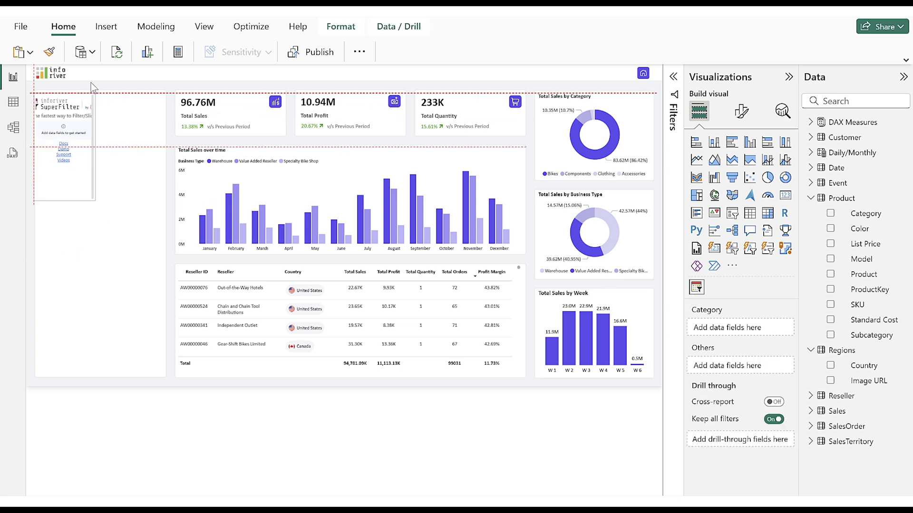
drag(97, 203, 162, 376)
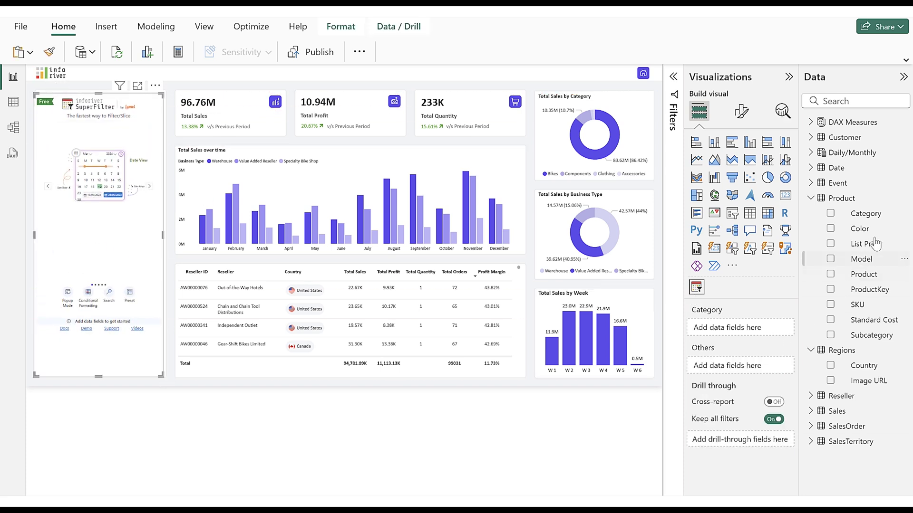
- Add Product Category and Subcategory to the filter and expand its Filter Panel display styles
drag(870, 213, 775, 330)
drag(863, 338, 722, 347)
click(51, 411)
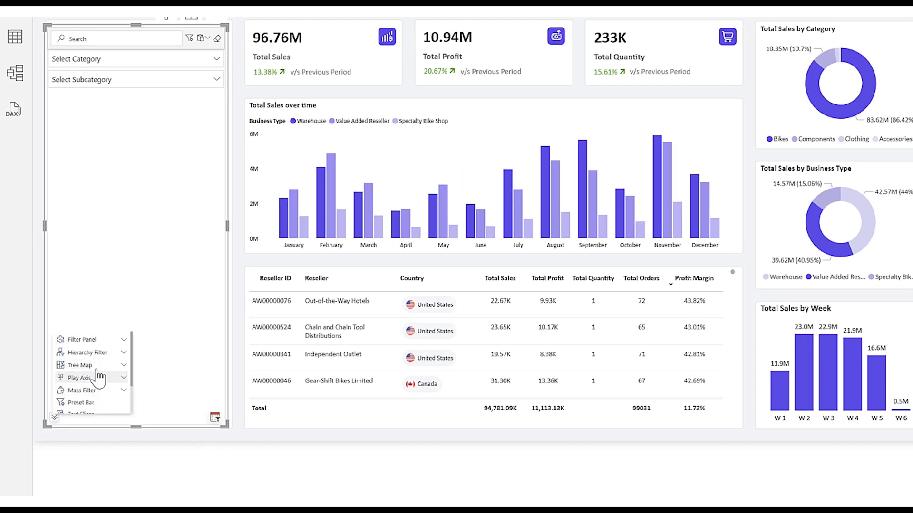
click(94, 340)
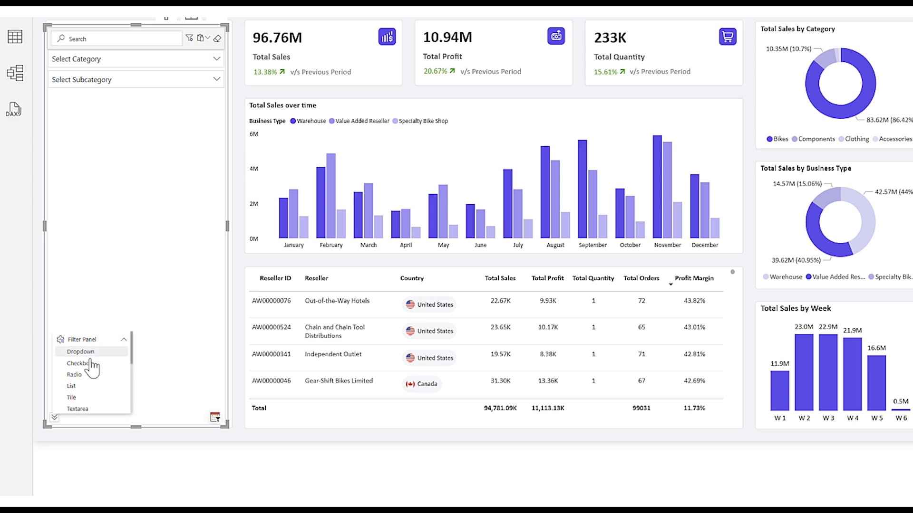
click(86, 364)
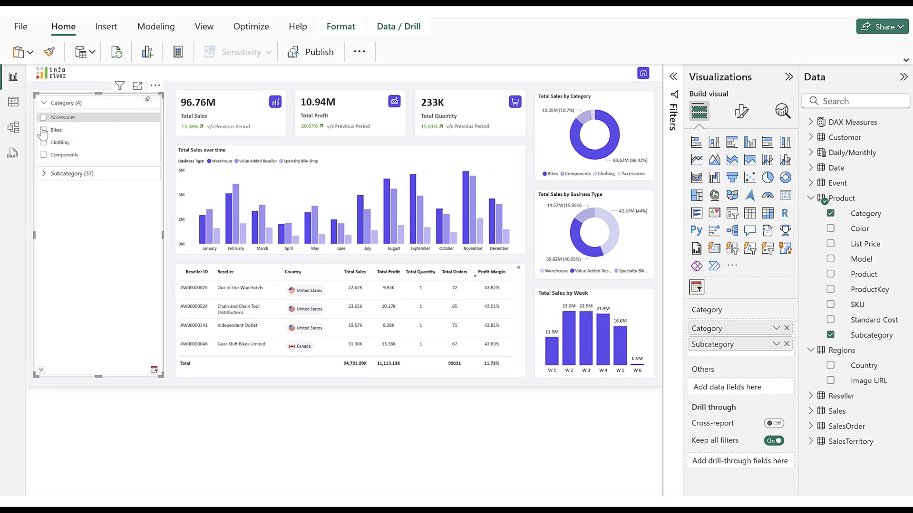
click(44, 173)
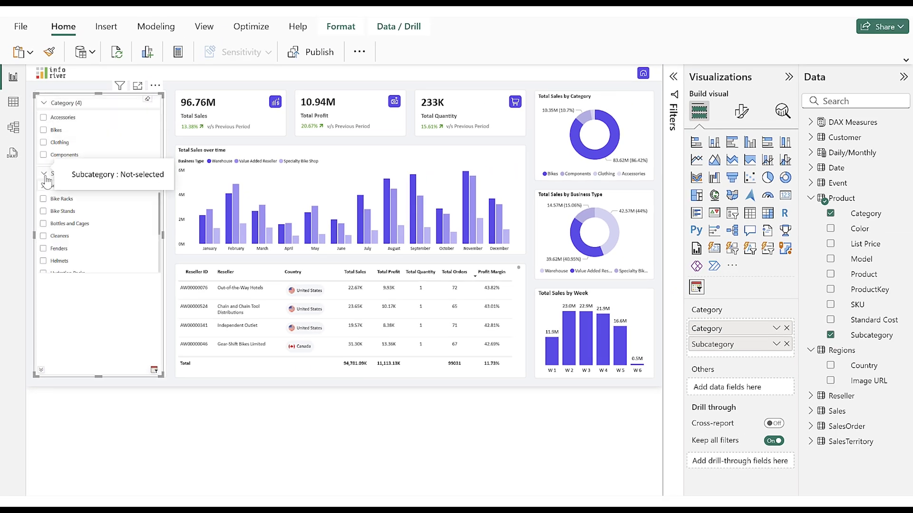
click(43, 117)
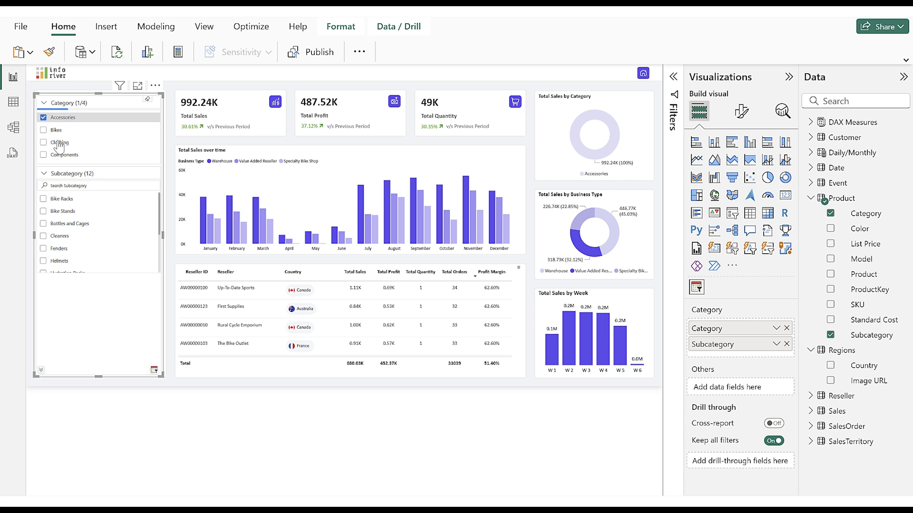
click(51, 119)
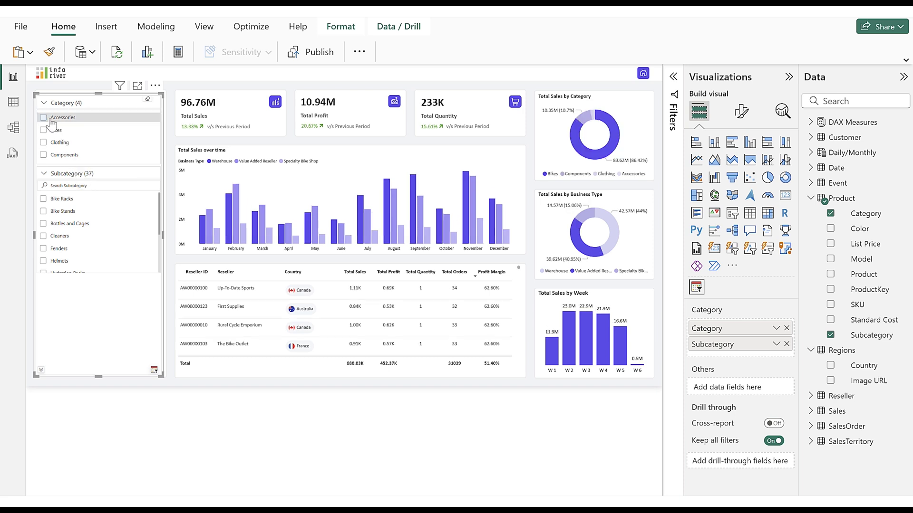
click(55, 142)
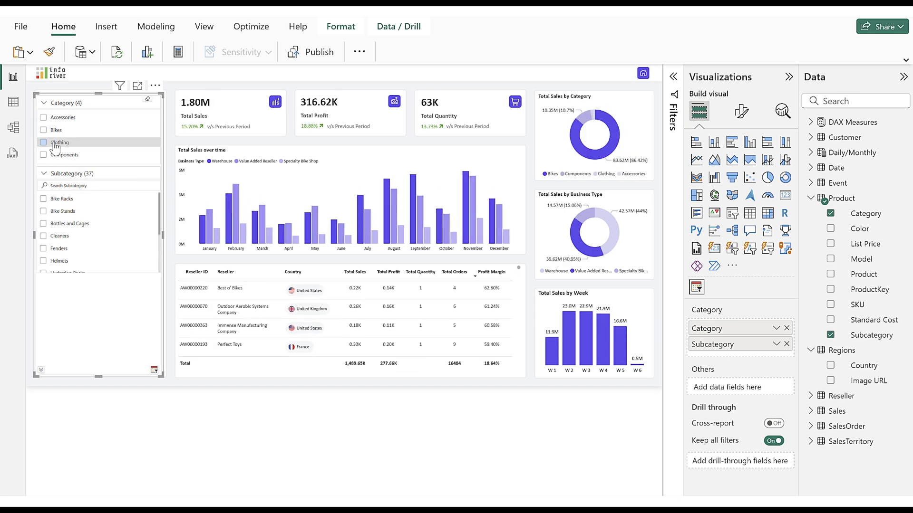
click(55, 131)
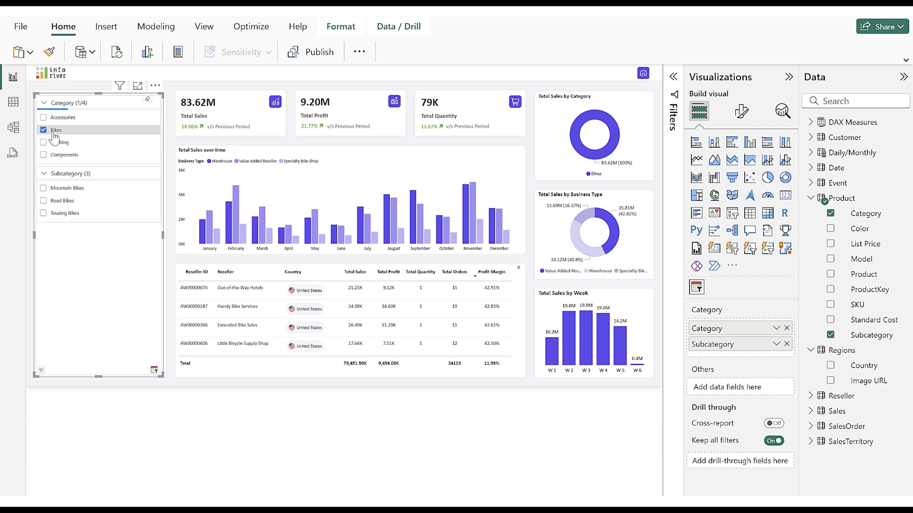
click(55, 133)
- Turn the Super Filter into a Play Axis over Category
click(41, 370)
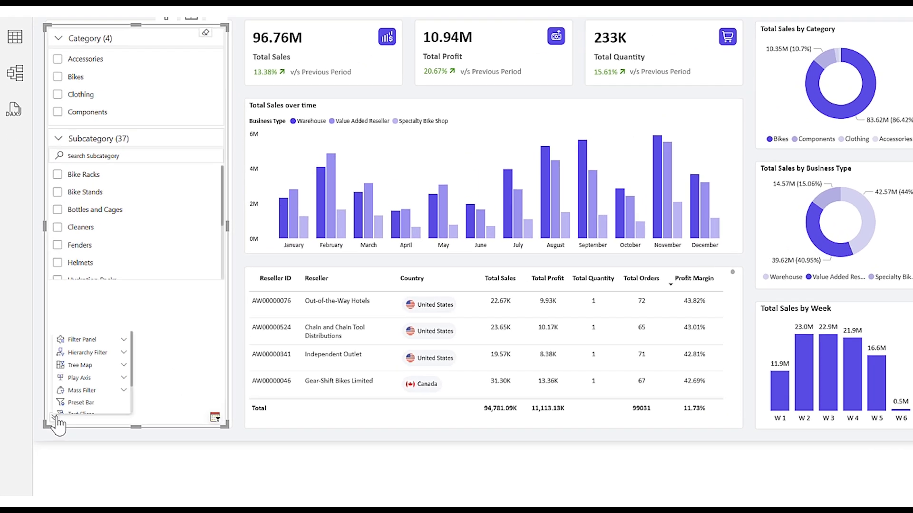
click(59, 343)
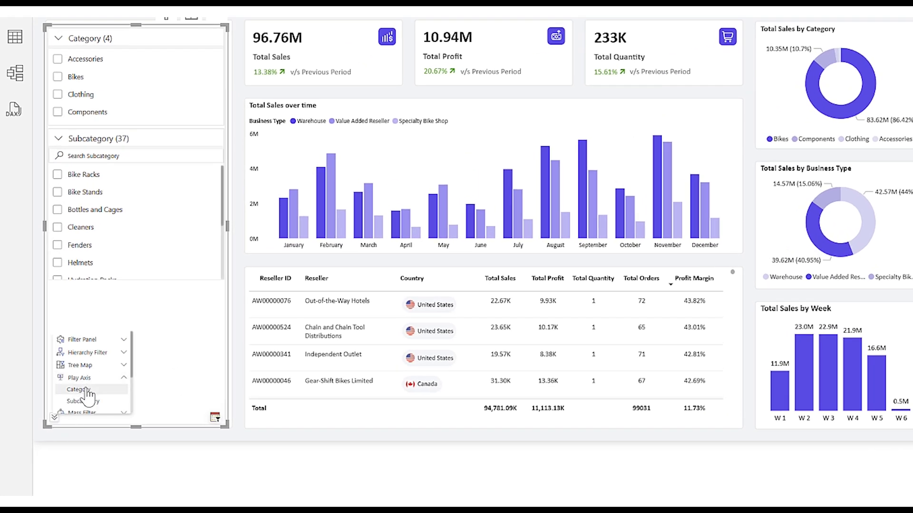
click(86, 389)
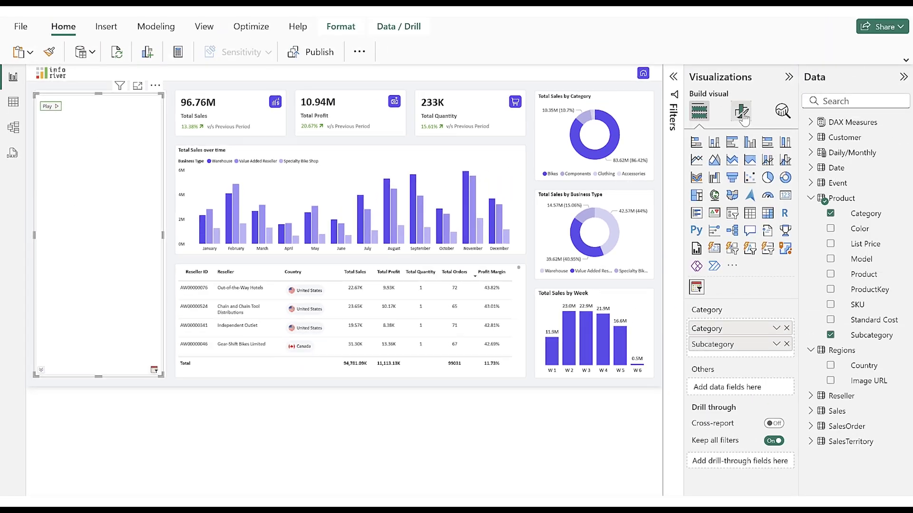
- Turn on the Play Axis Display Label and play through the categories
click(742, 118)
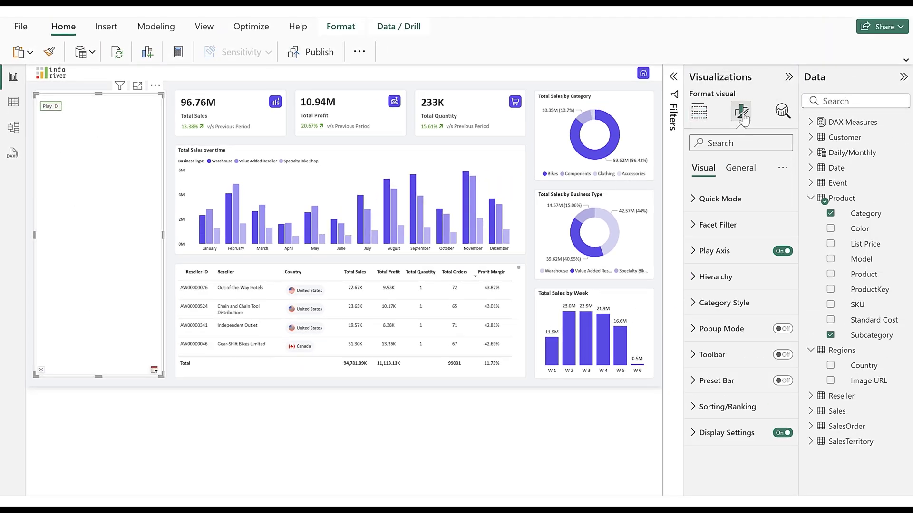
click(723, 254)
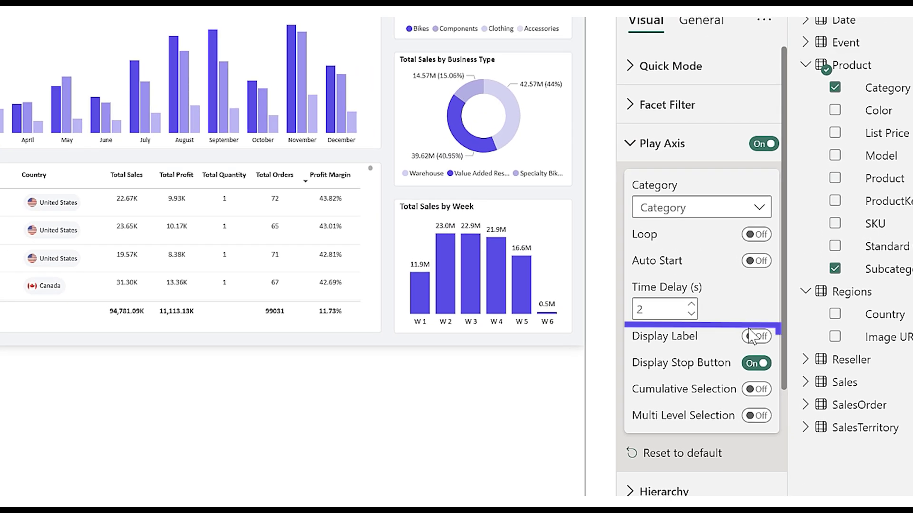
click(775, 377)
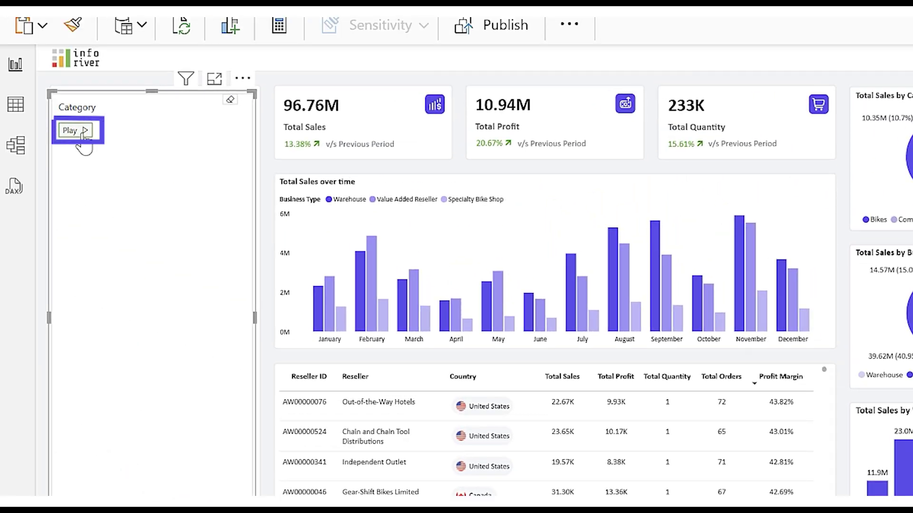
click(79, 132)
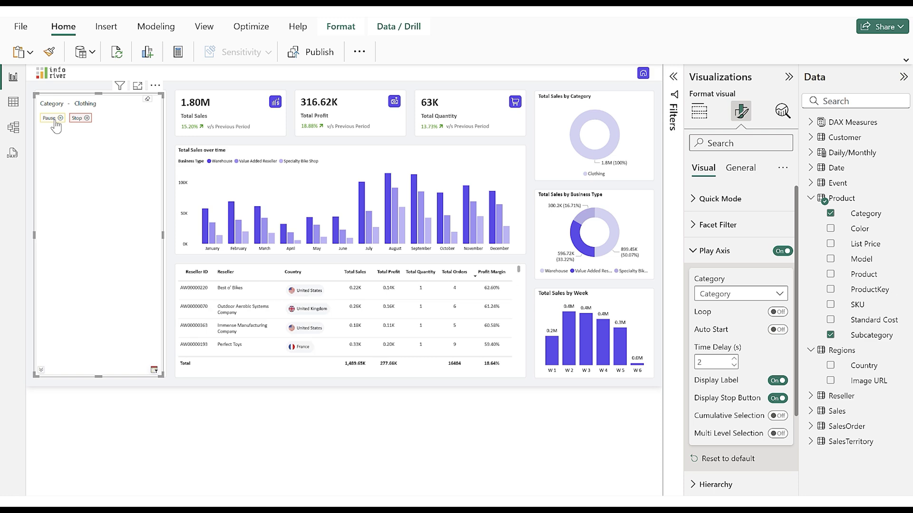
- Replace Category and Subcategory with Image URL as the filter's category field
click(698, 111)
click(786, 328)
click(786, 328)
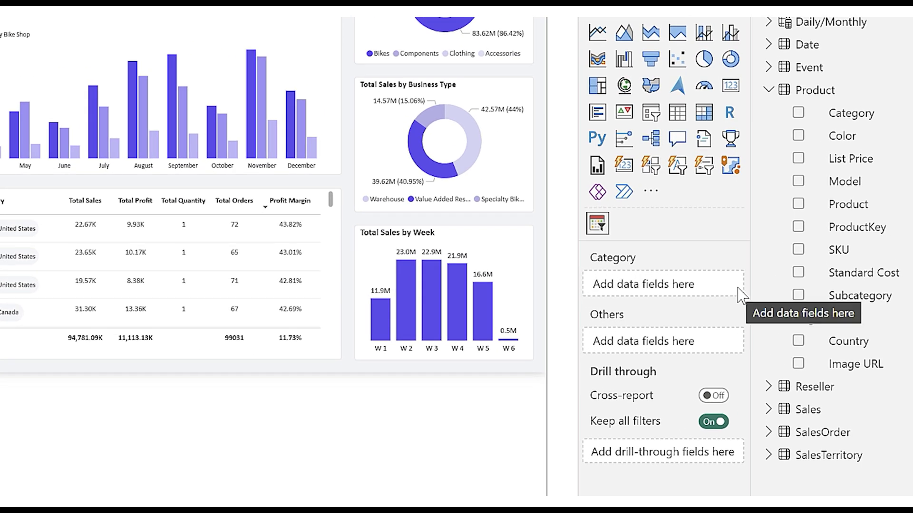
drag(868, 380, 722, 325)
drag(636, 281, 637, 282)
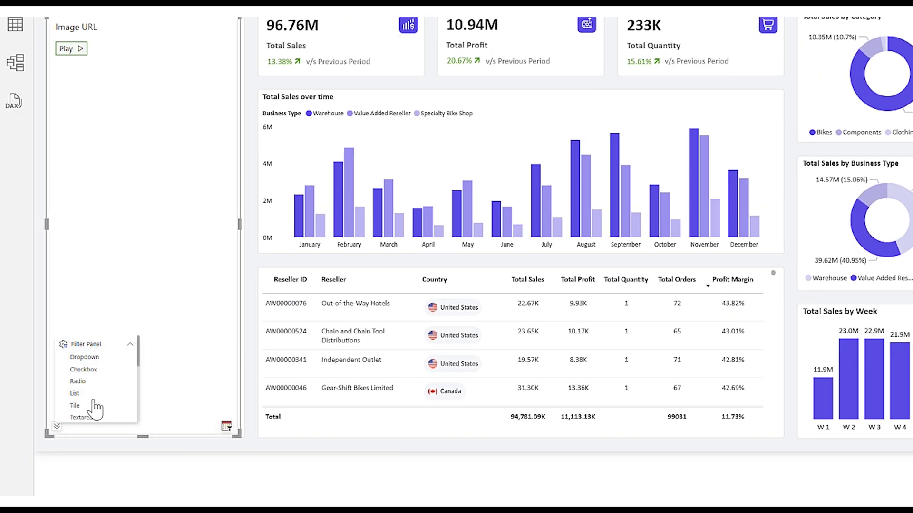
- Show the filter values as Tiles with Image Data turned on in Display Settings
click(83, 403)
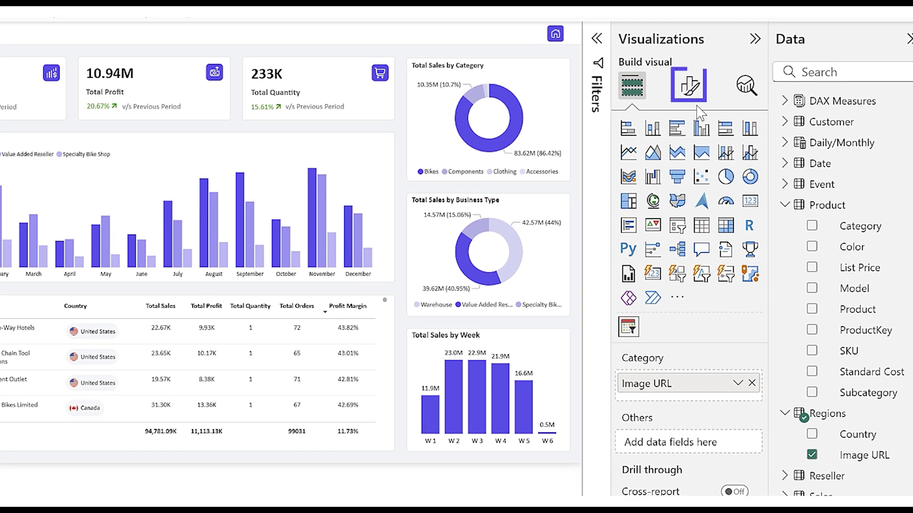
click(741, 111)
click(660, 457)
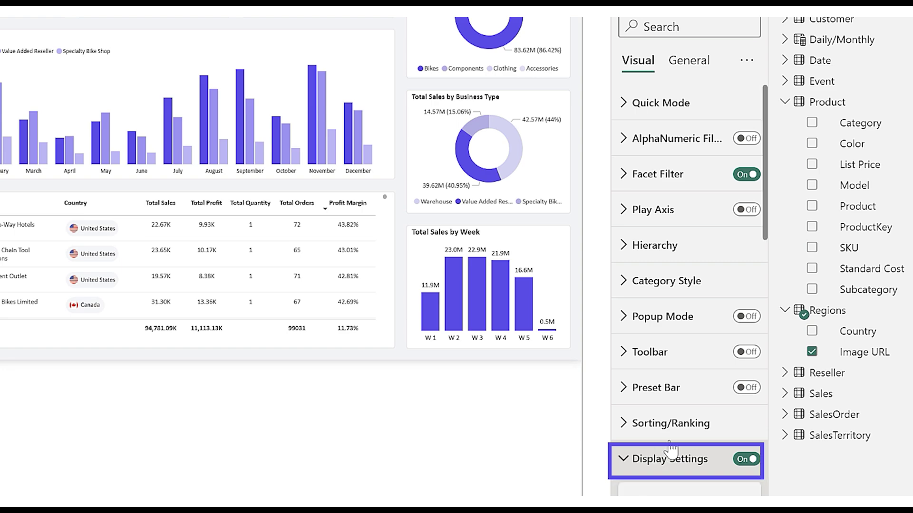
click(744, 387)
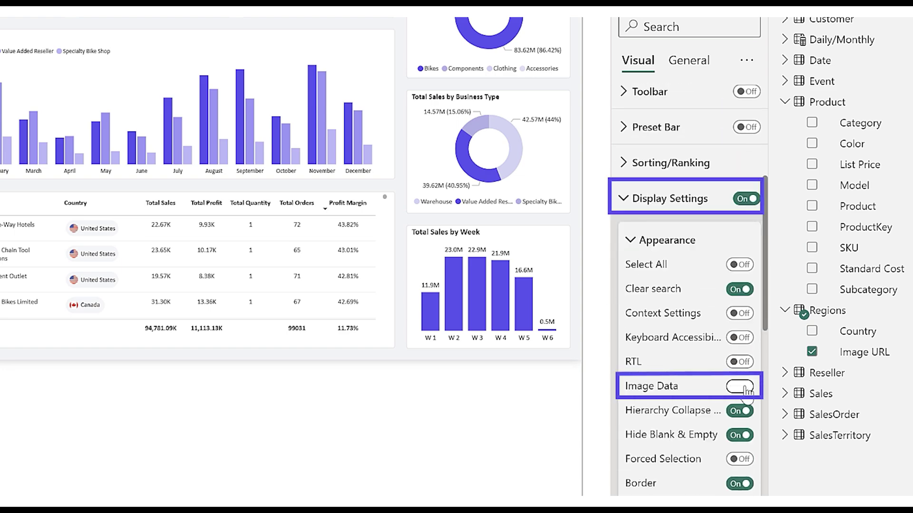
- Set the Facet Filter tile height to 60
scroll(704, 324, up, 4)
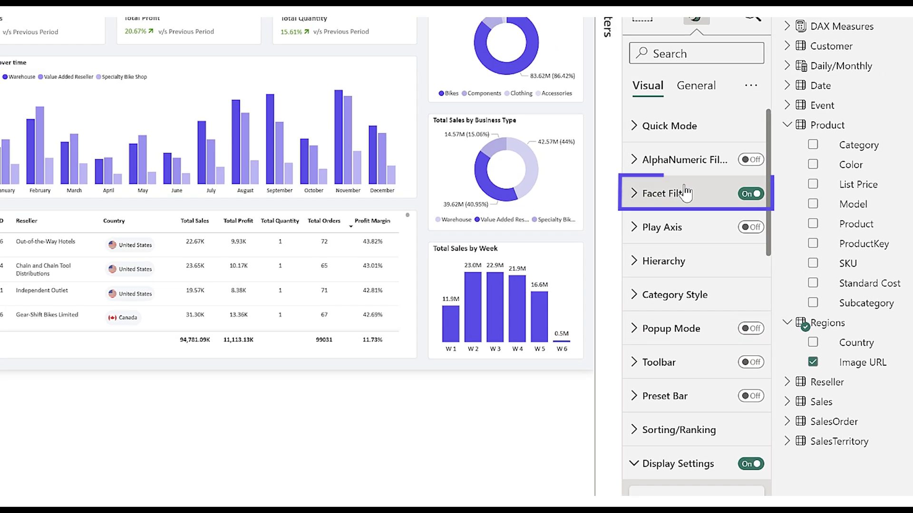
click(685, 192)
scroll(685, 390, down, 3)
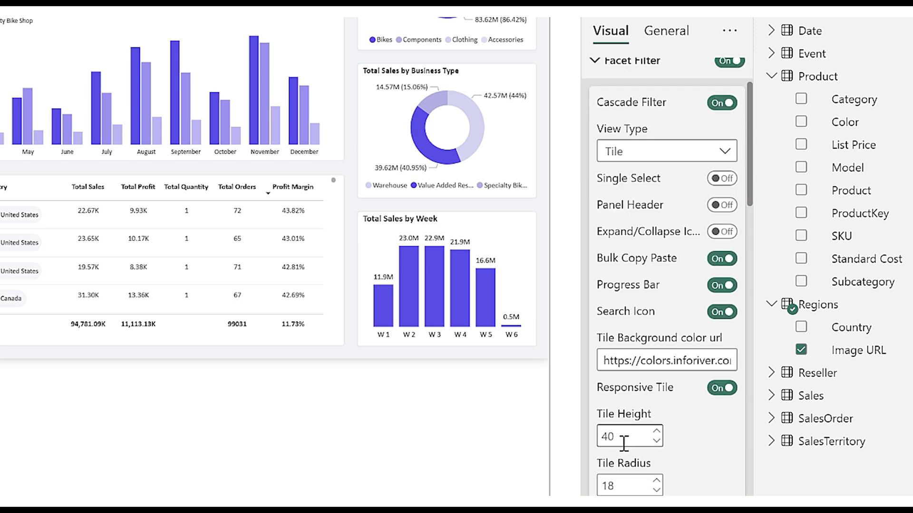
double_click(621, 440)
text(60)
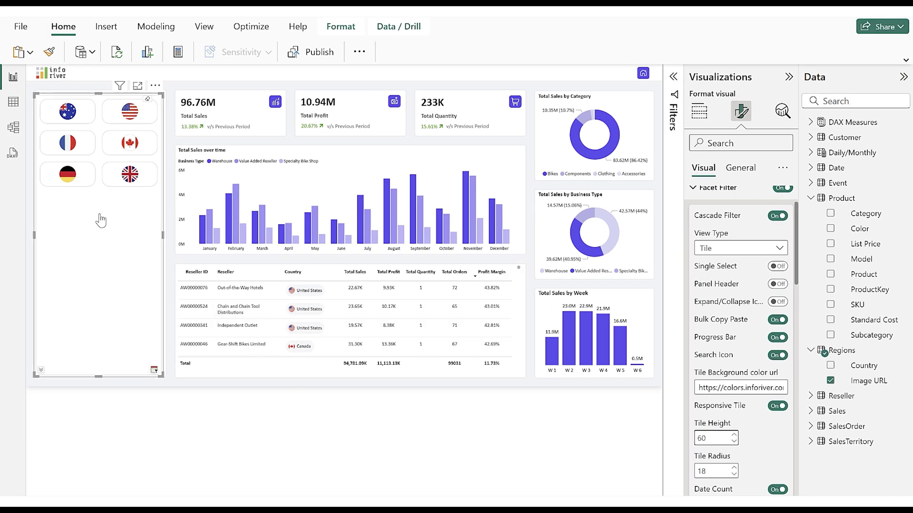
- Filter the report by the Australia and Canada flag tiles
click(71, 123)
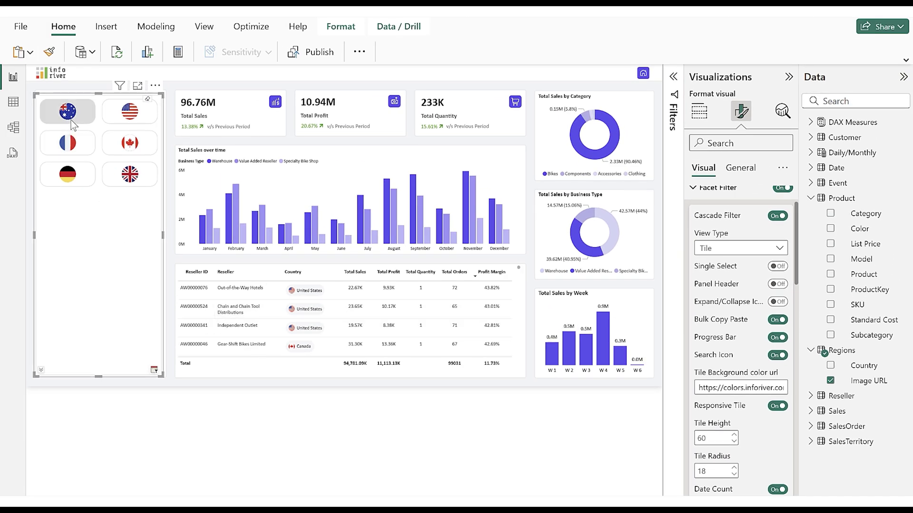
click(125, 149)
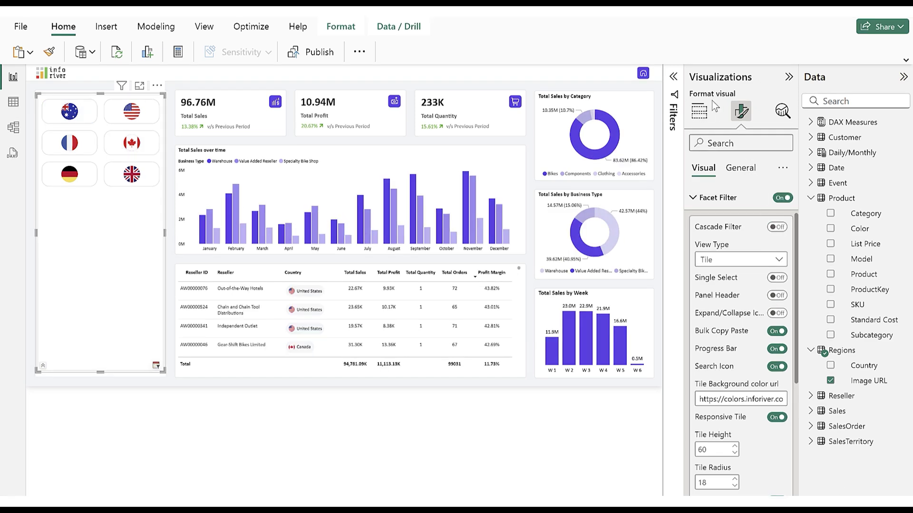
click(699, 112)
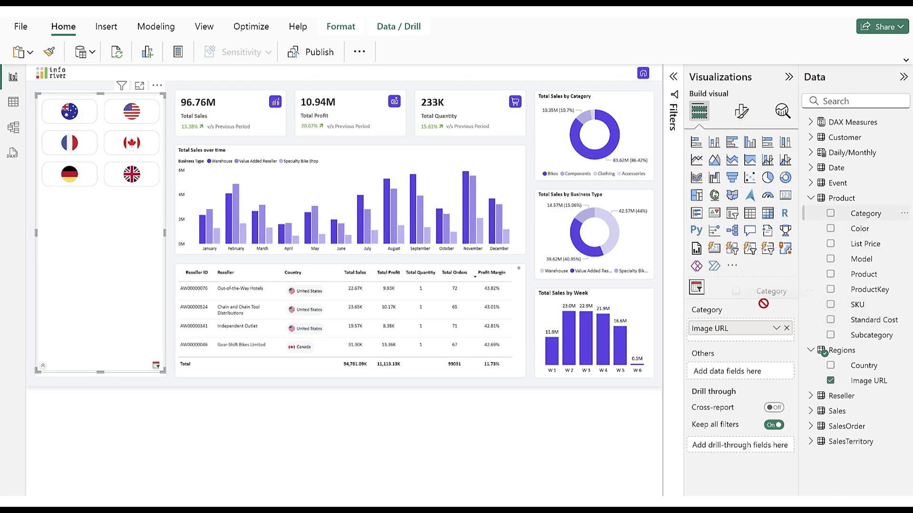
- Add Category and Reseller Business Type beneath Image URL, and turn Popup Mode on
drag(763, 303, 746, 339)
click(811, 396)
drag(851, 411, 755, 360)
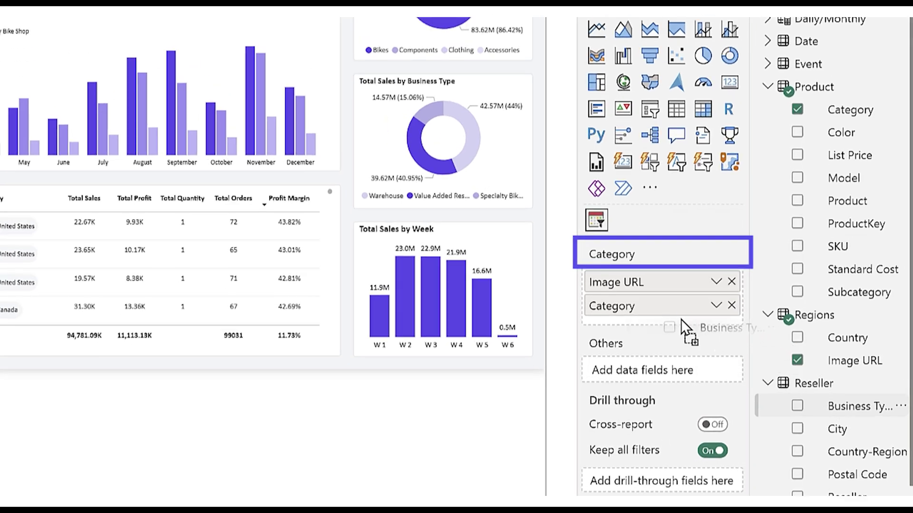
drag(684, 328, 684, 329)
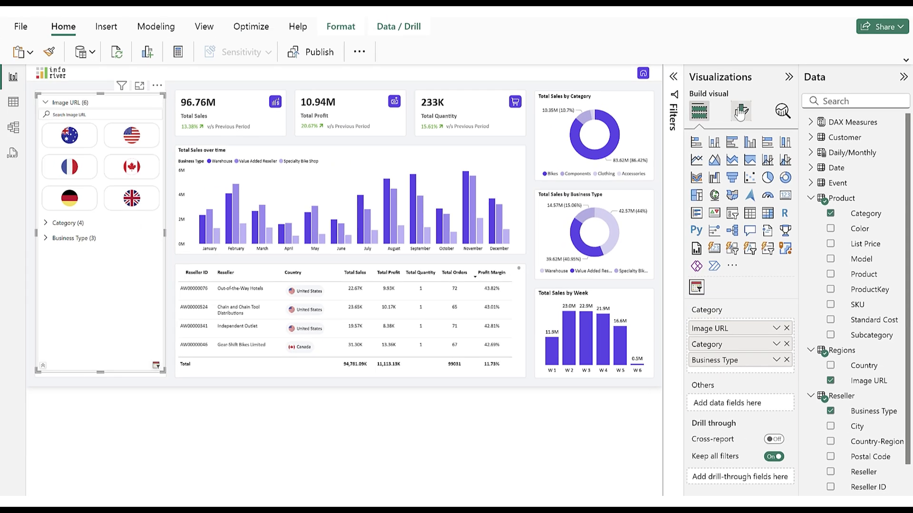
click(740, 112)
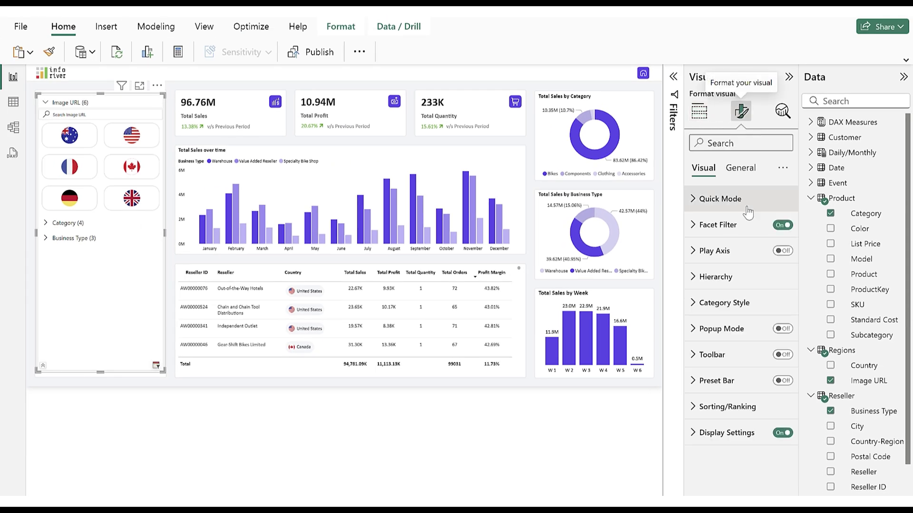
click(783, 329)
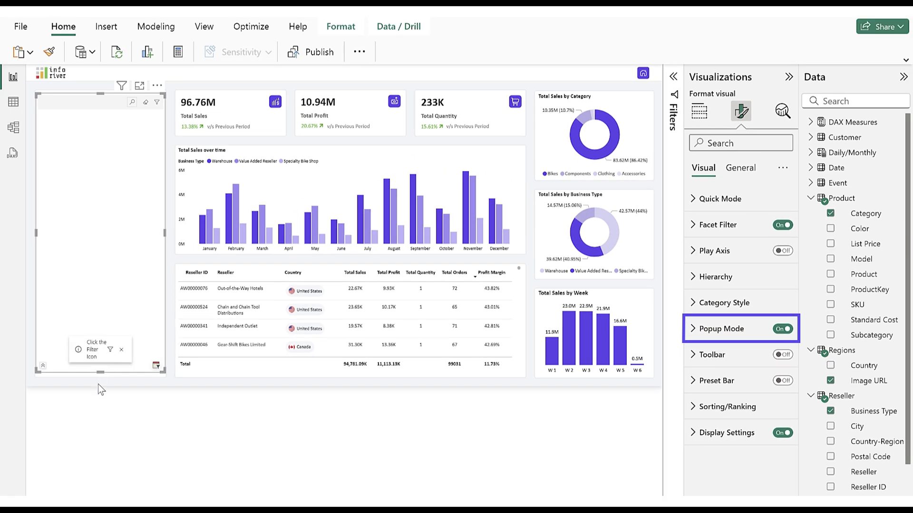
- Open the filter popup at the top, expand its Category and Business Type lists, then close it
drag(98, 384, 113, 124)
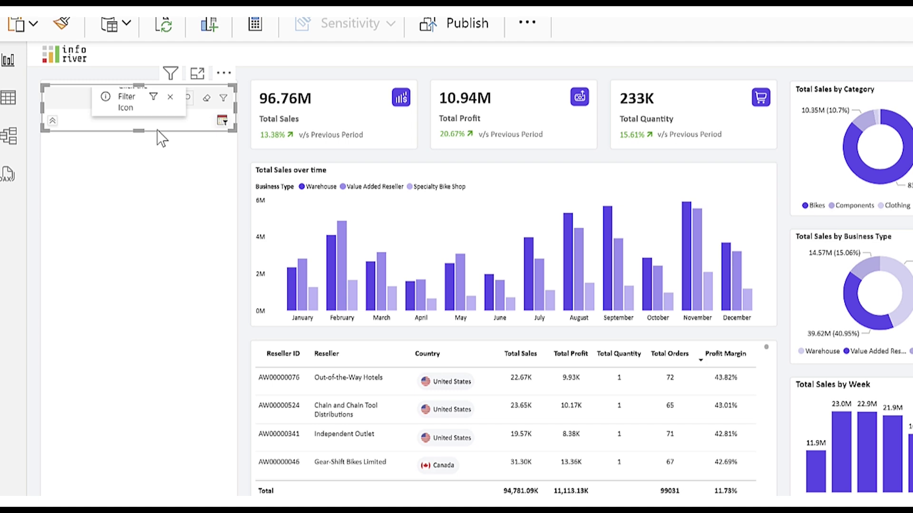
click(170, 97)
click(223, 99)
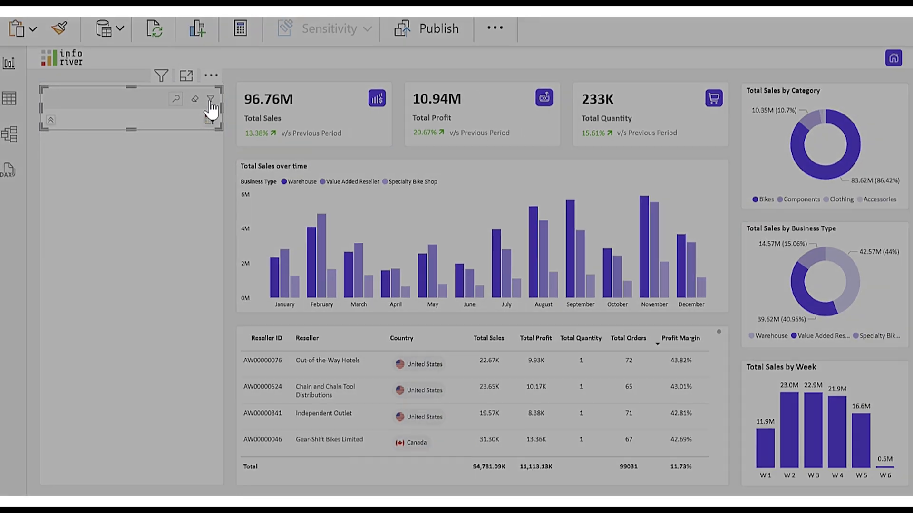
scroll(499, 403, down, 1)
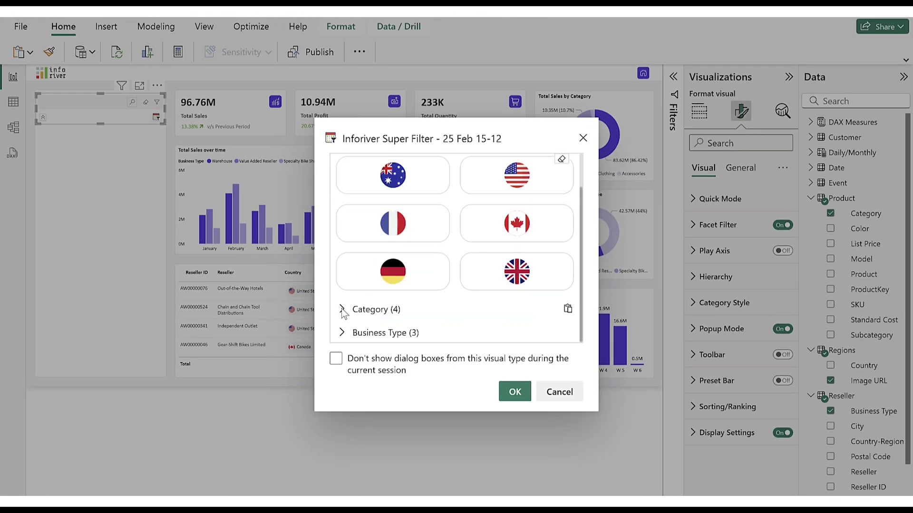
click(341, 309)
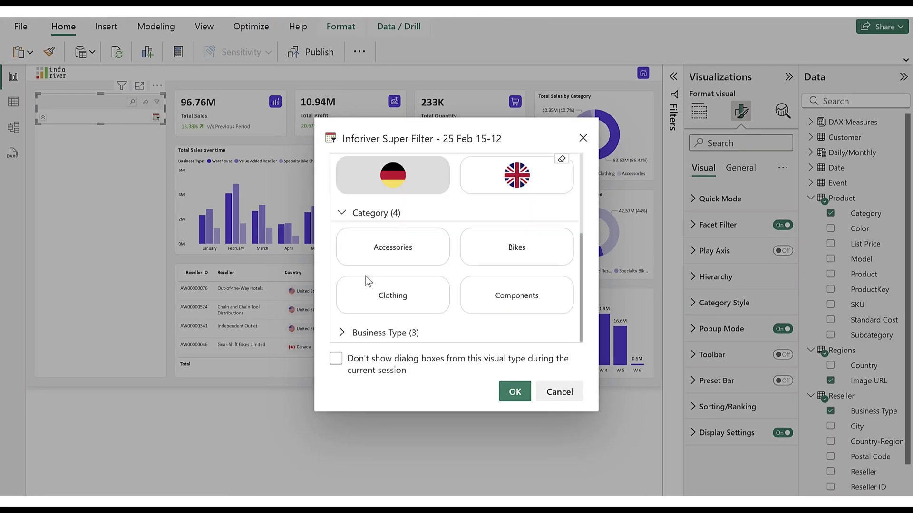
click(342, 332)
click(582, 143)
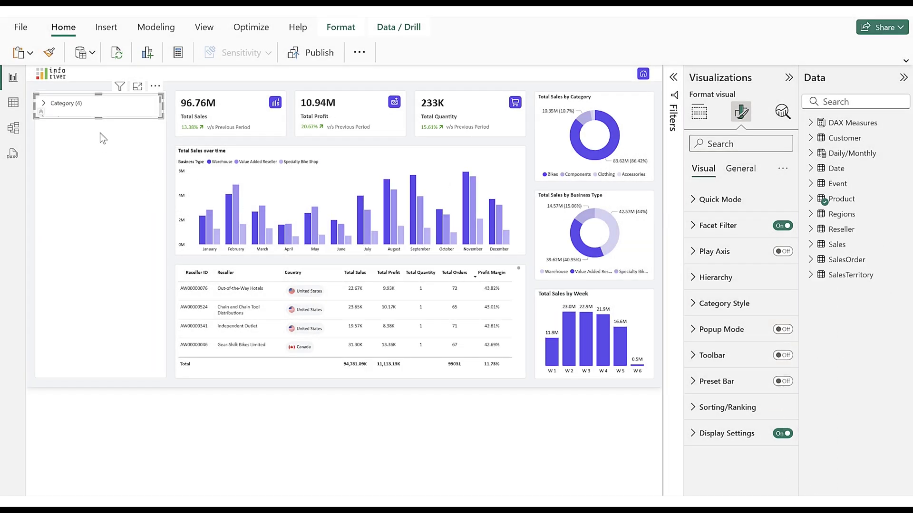
- Make the slicer taller, remove Category, Color, Subcategory and Product, and expand Reseller fields
drag(95, 116, 106, 369)
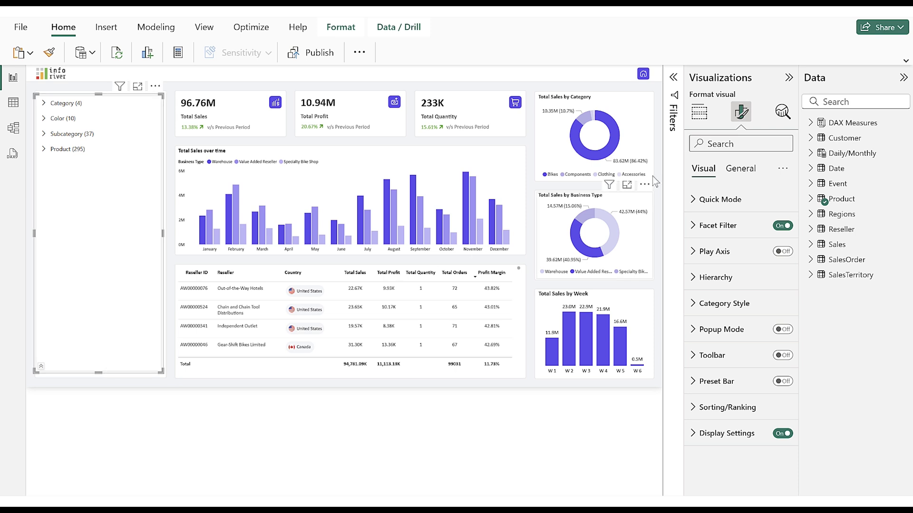
click(699, 114)
click(787, 329)
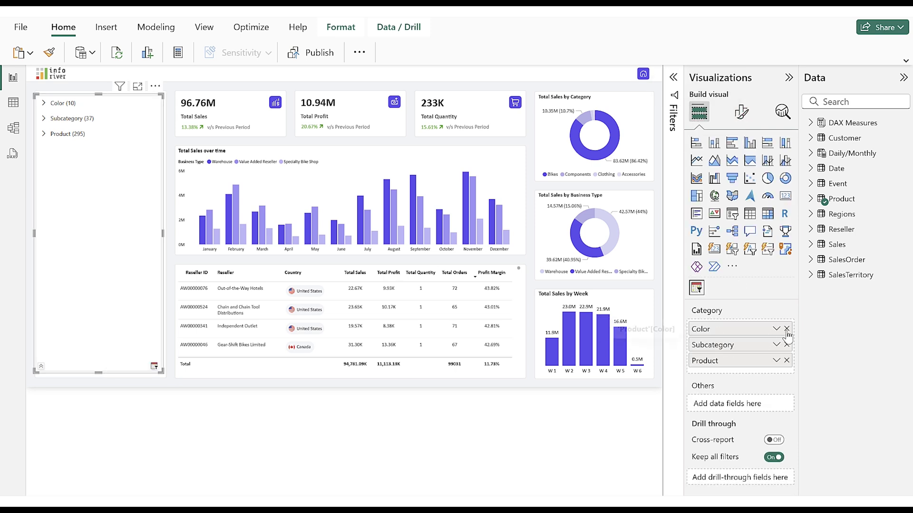
click(787, 328)
click(786, 329)
click(787, 329)
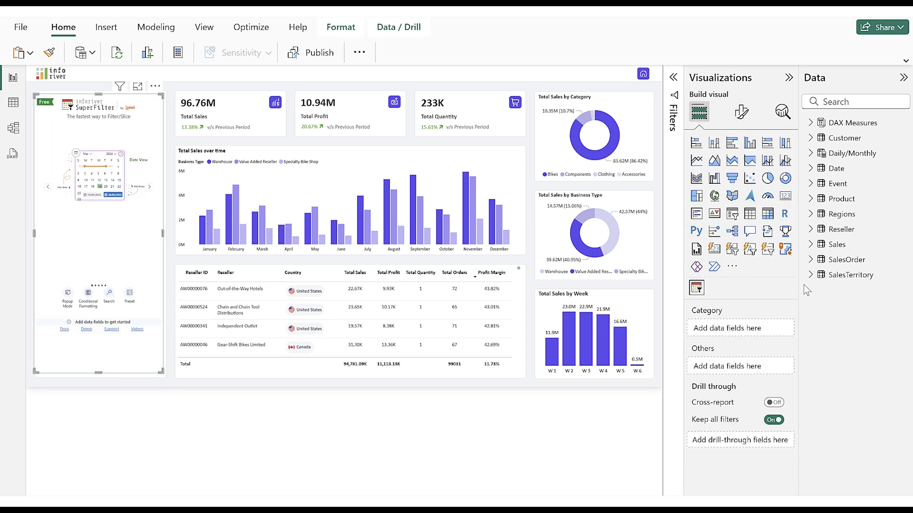
click(811, 231)
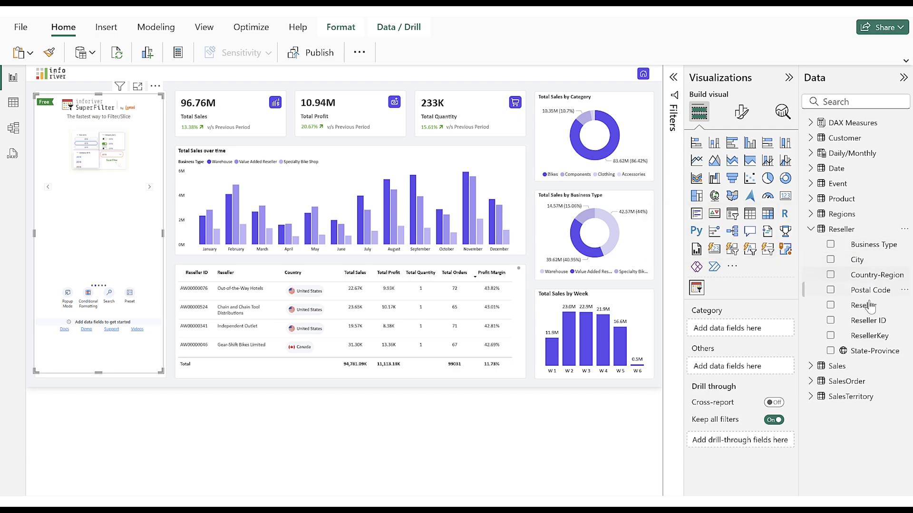
- Add the Reseller field and switch the slicer to Mass Filter by Reseller
drag(783, 331, 761, 335)
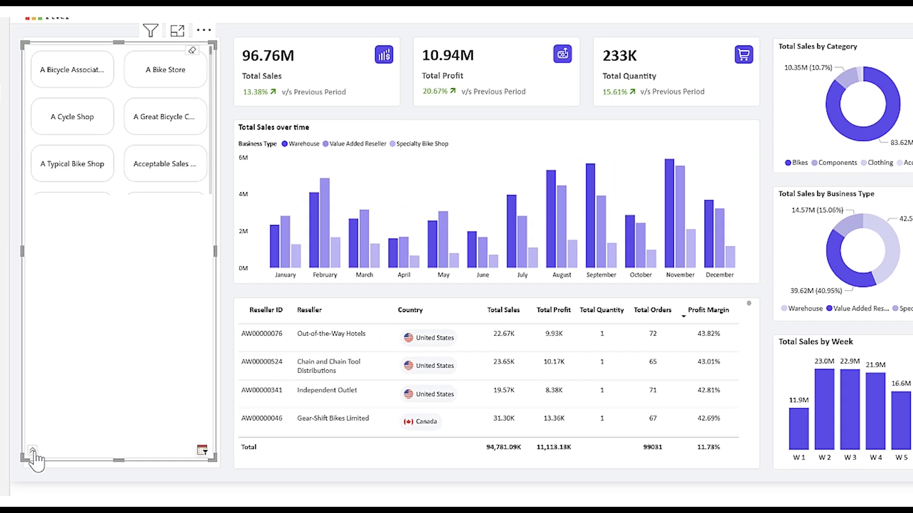
click(34, 437)
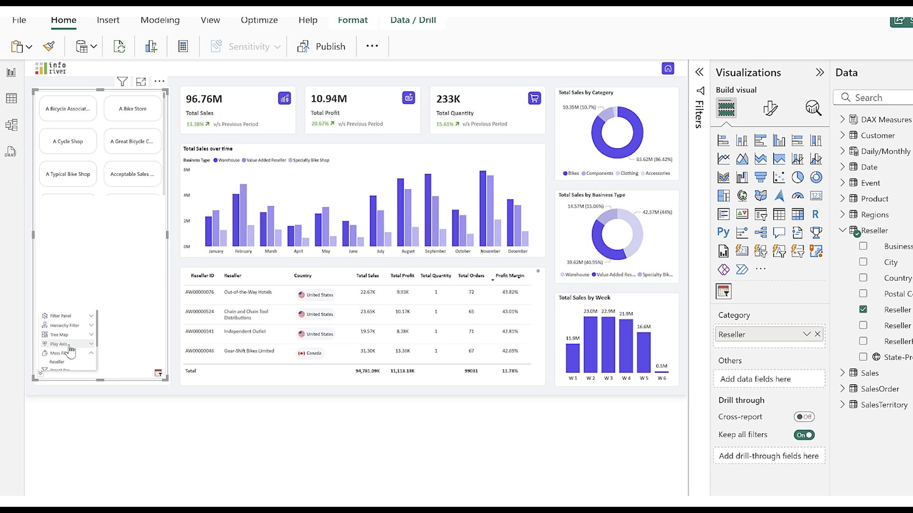
click(72, 328)
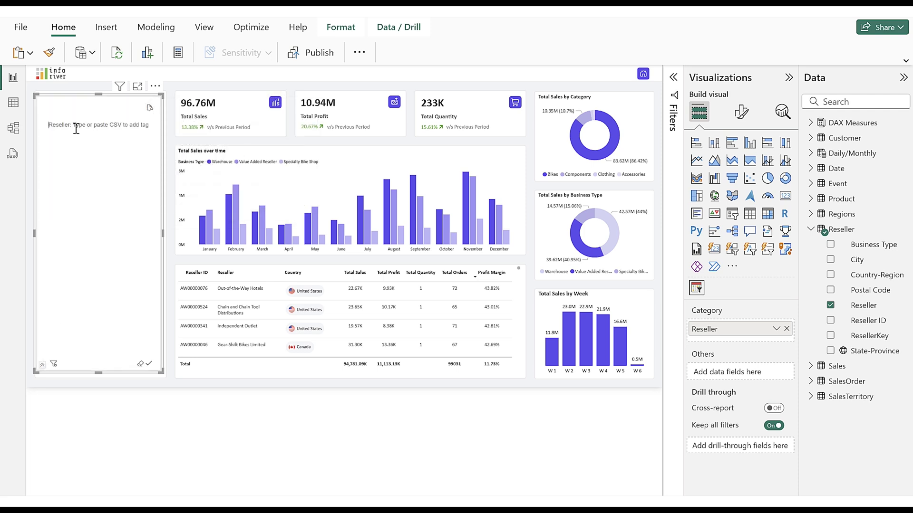
- Paste and apply a list of twelve resellers, then clear the tags
text(A Bike Store,Progressive Sports,Advanced Bike Components,Modular Cycle Systems,Metropolitan Sports Supply,Aerobic Exercise Company,Associated Bikes,Exemplary Cycles,Tandem Bicycle Store,Rural Cycle Emporium,Sharp Bikes,Bikes and Motorbikes)
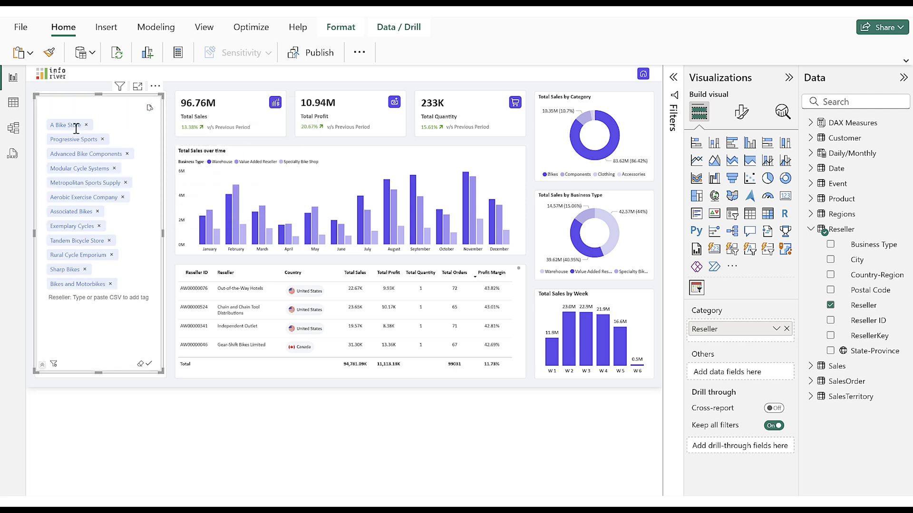
click(148, 365)
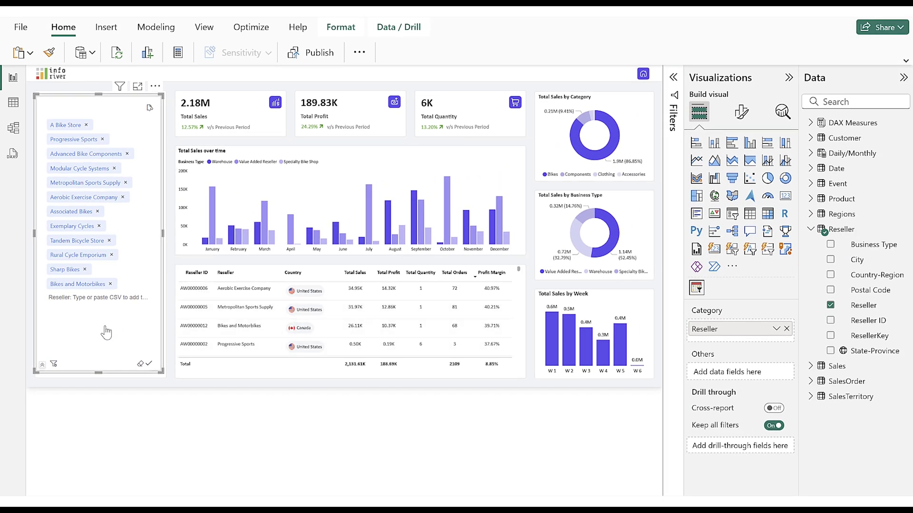
click(141, 364)
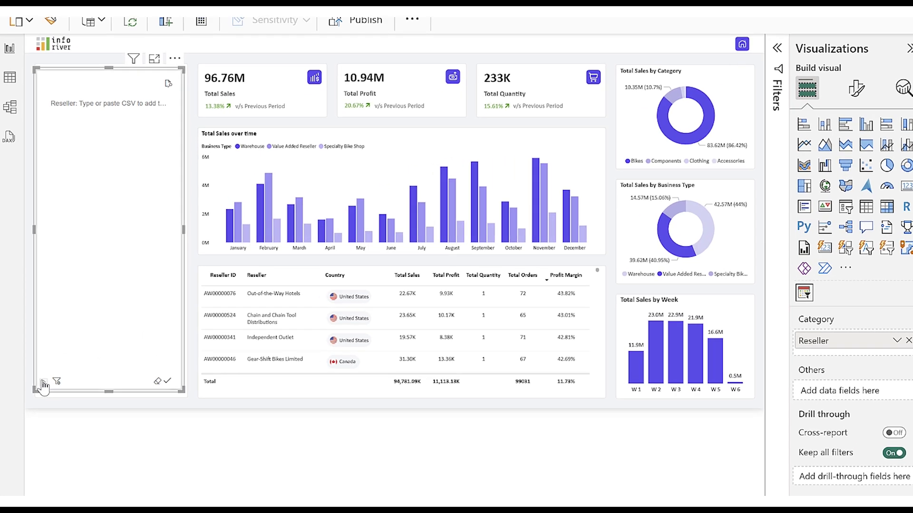
- Switch the slicer to a Reseller Text Slicer, search 'Bike', then clear the search
click(42, 365)
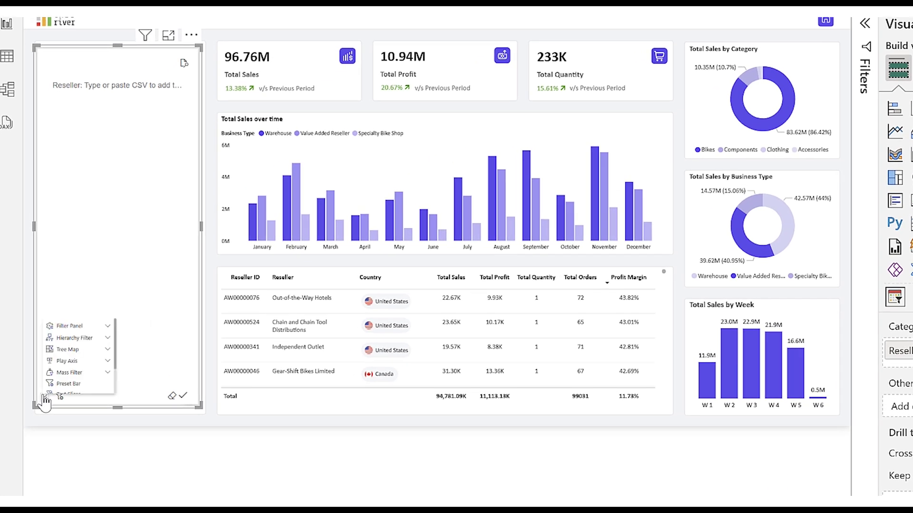
scroll(71, 370, down, 2)
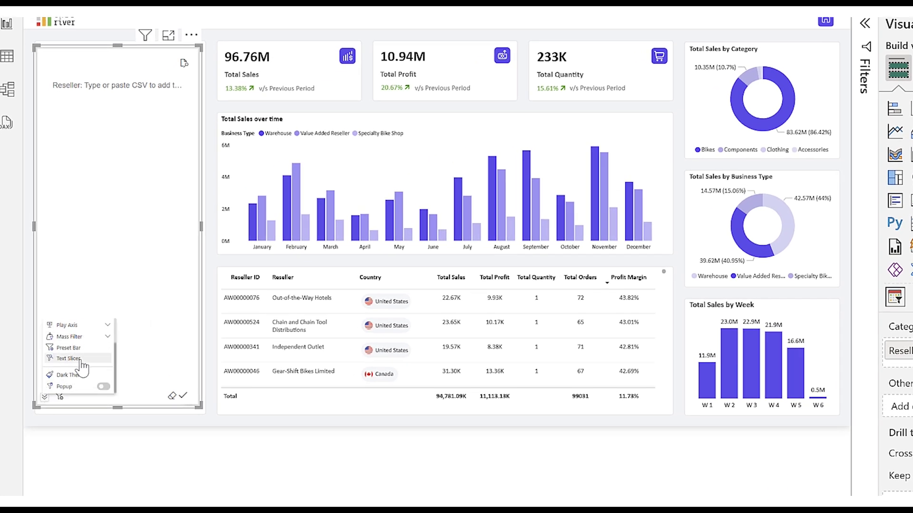
click(80, 360)
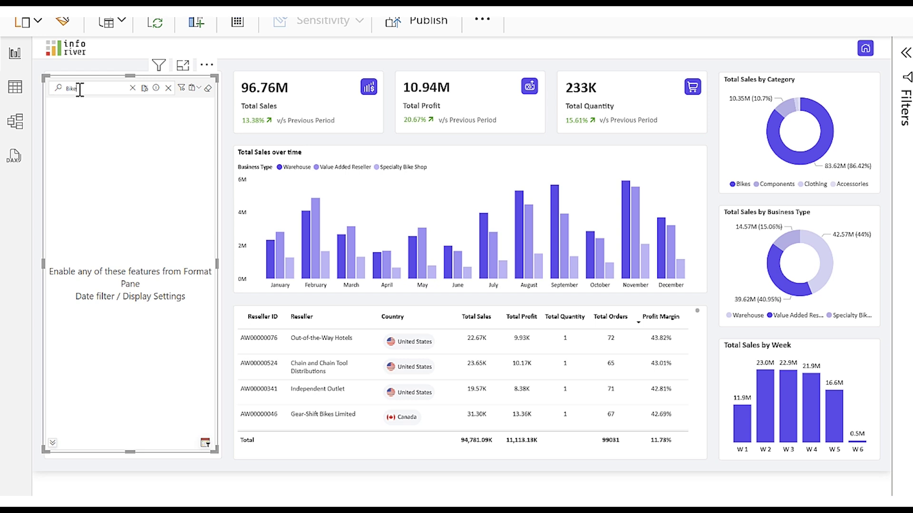
key(Return)
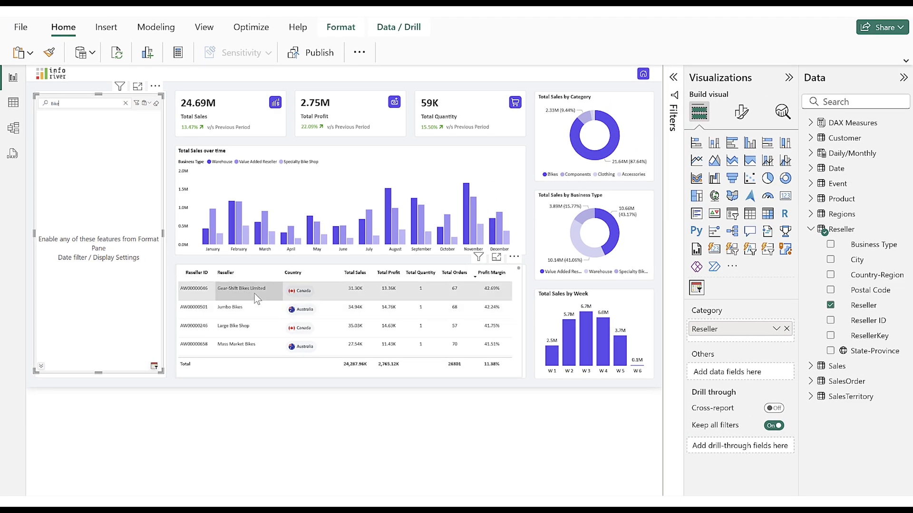
click(207, 88)
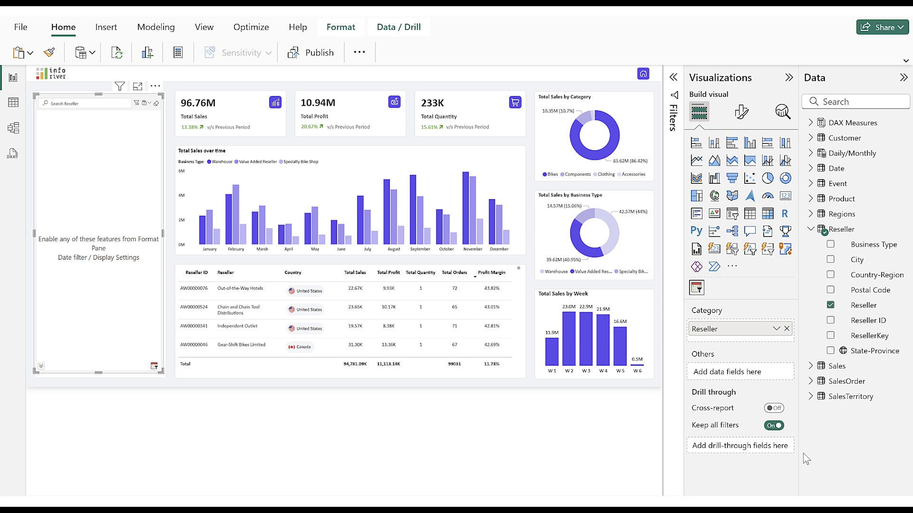
- Replace Reseller with Regions Country as the slicer category and add Total Sales to Others
click(787, 329)
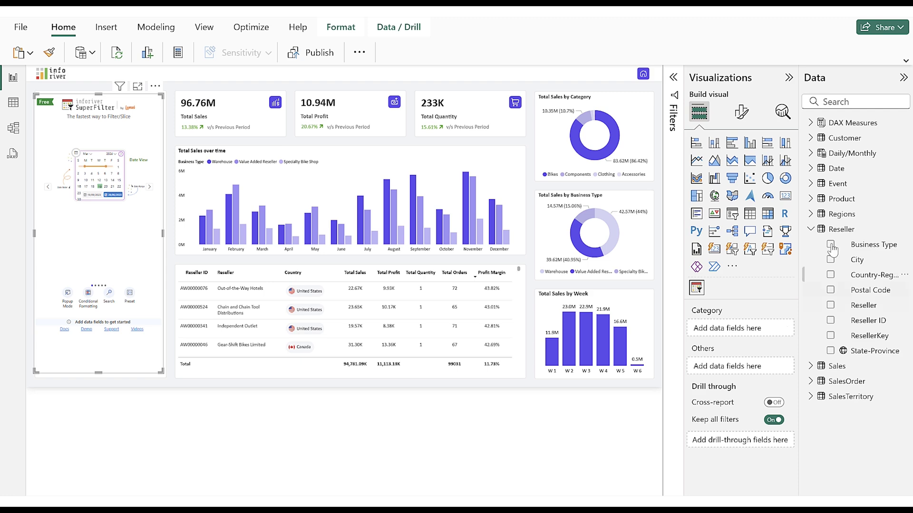
click(811, 214)
drag(741, 316, 738, 328)
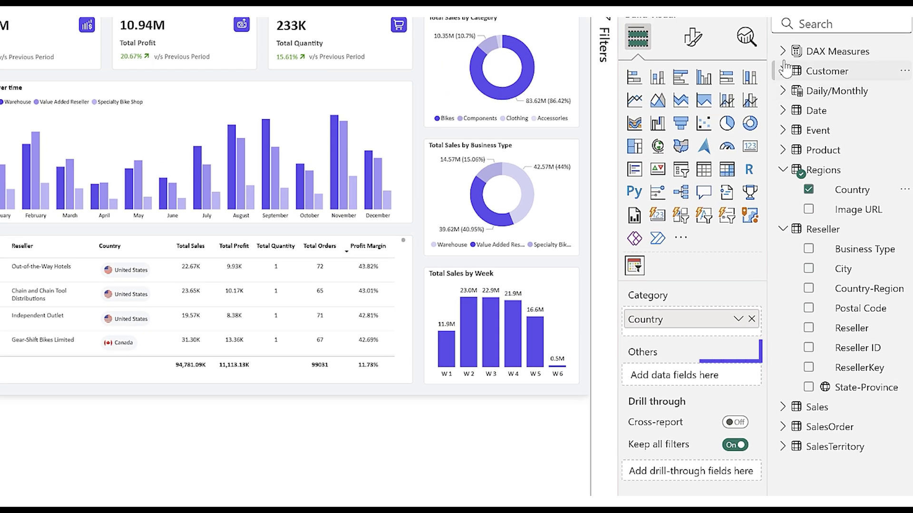
click(785, 53)
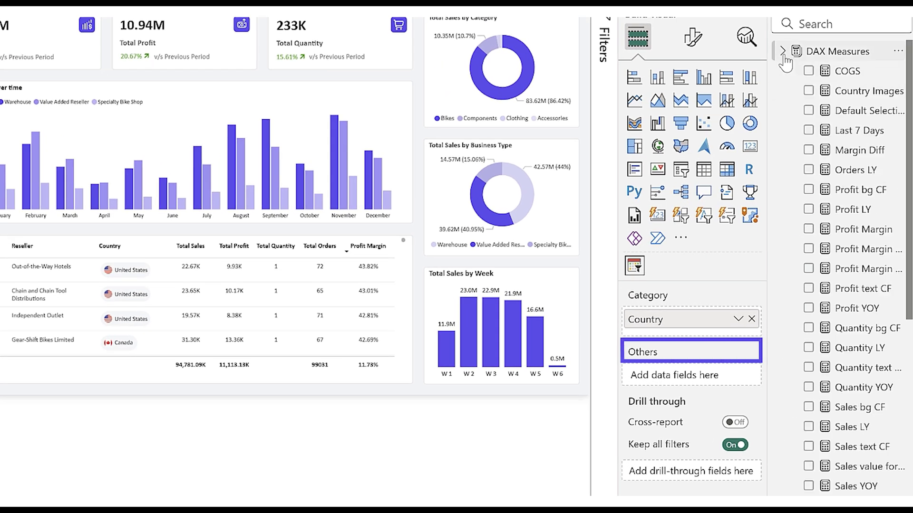
scroll(836, 191, down, 6)
drag(858, 255, 699, 379)
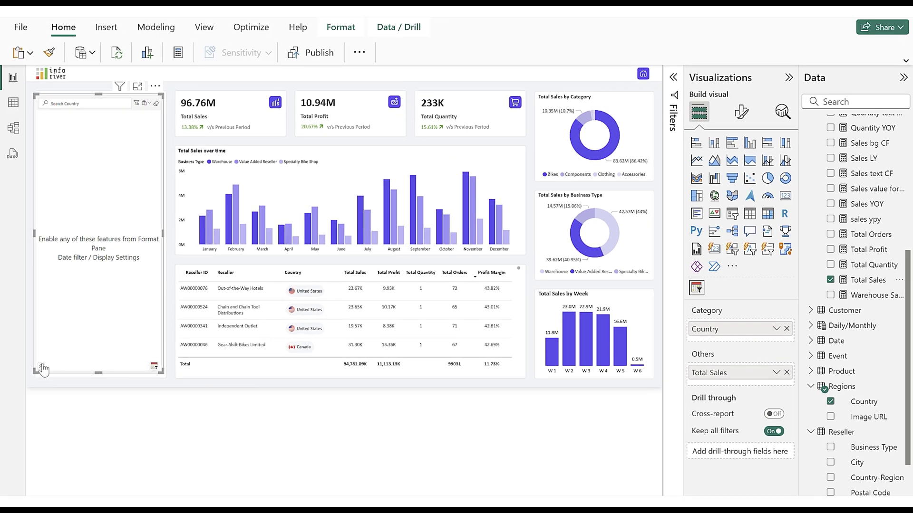
- Switch the Super Filter to Hierarchy Filter checkbox mode listing countries
click(41, 366)
click(44, 388)
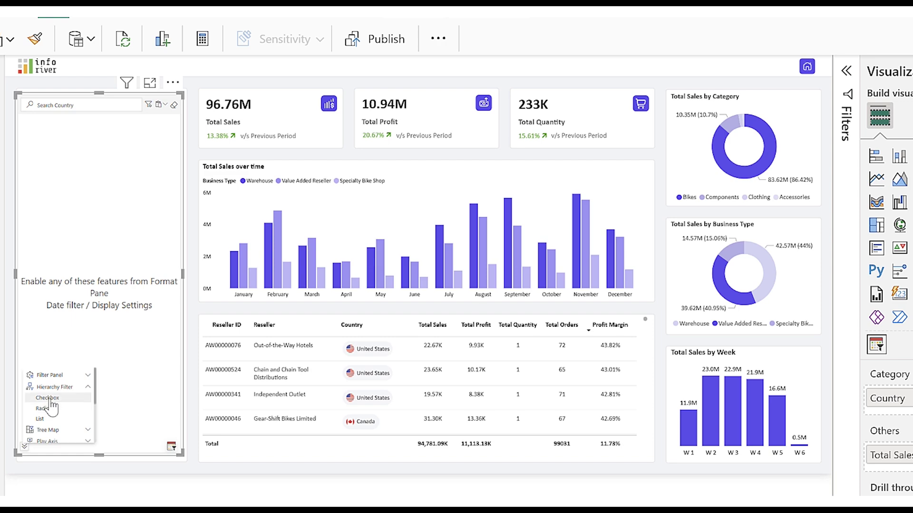
click(52, 403)
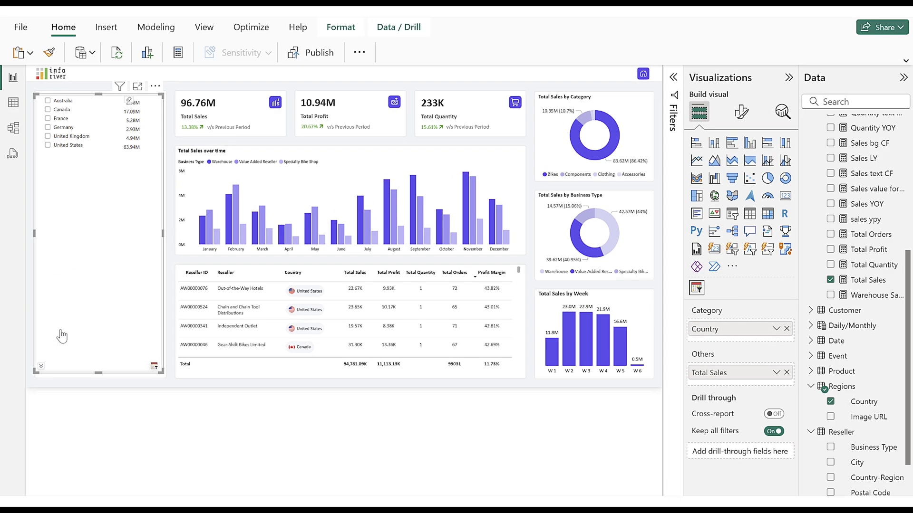
- Test the sales-range slider on countries, clear the selection, and turn Measure Filter off
click(740, 113)
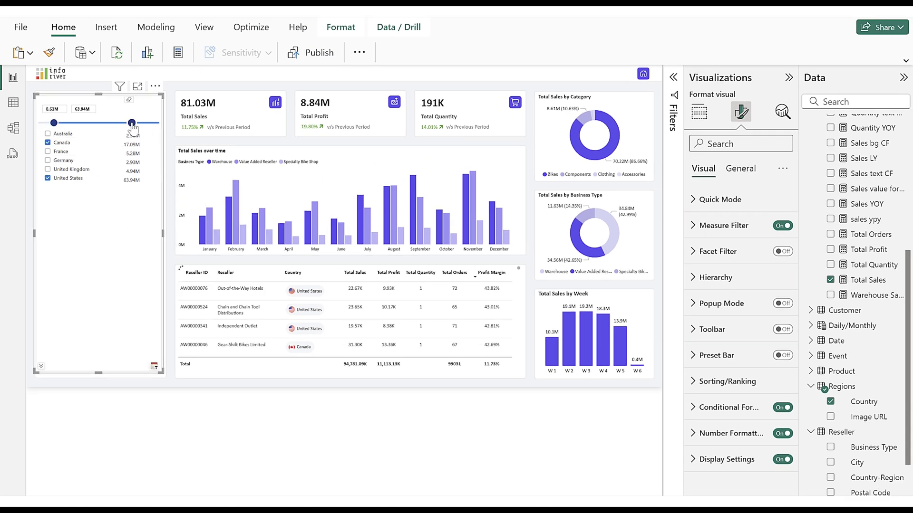
drag(132, 122, 119, 123)
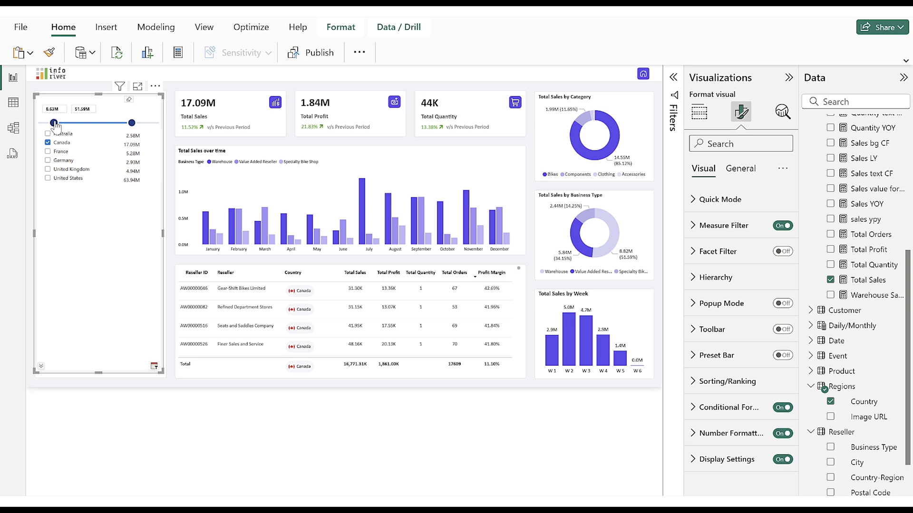
drag(63, 124, 43, 122)
drag(131, 123, 137, 123)
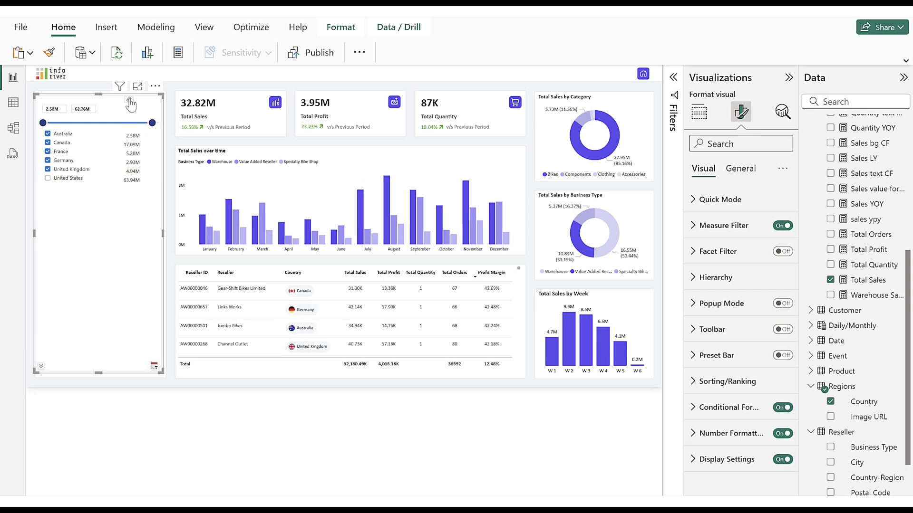
click(129, 103)
click(782, 226)
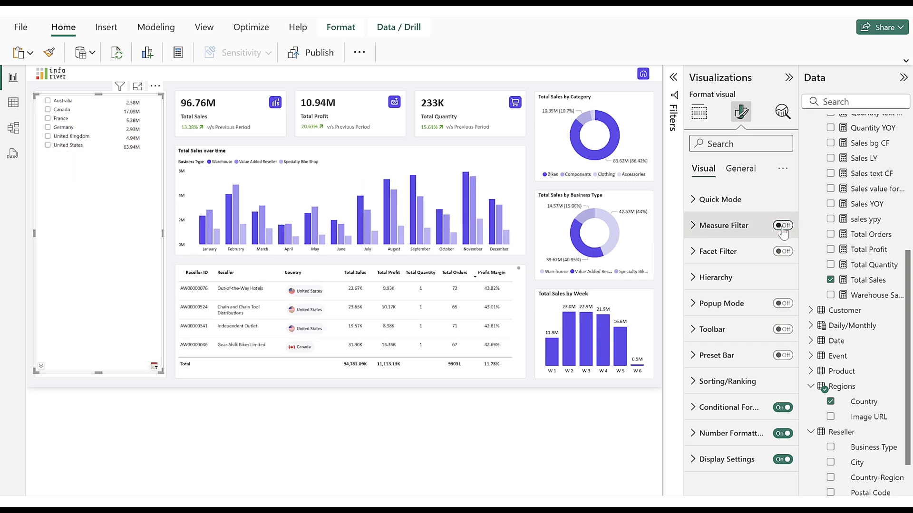
click(698, 112)
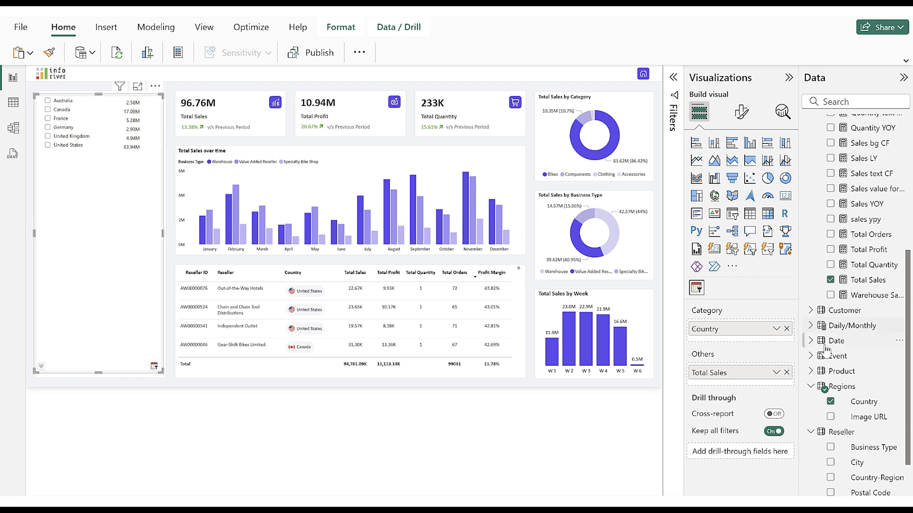
- Add Product Category under Country in the slicer, removing the extra Color level
click(810, 371)
scroll(812, 367, down, 3)
drag(845, 322, 732, 340)
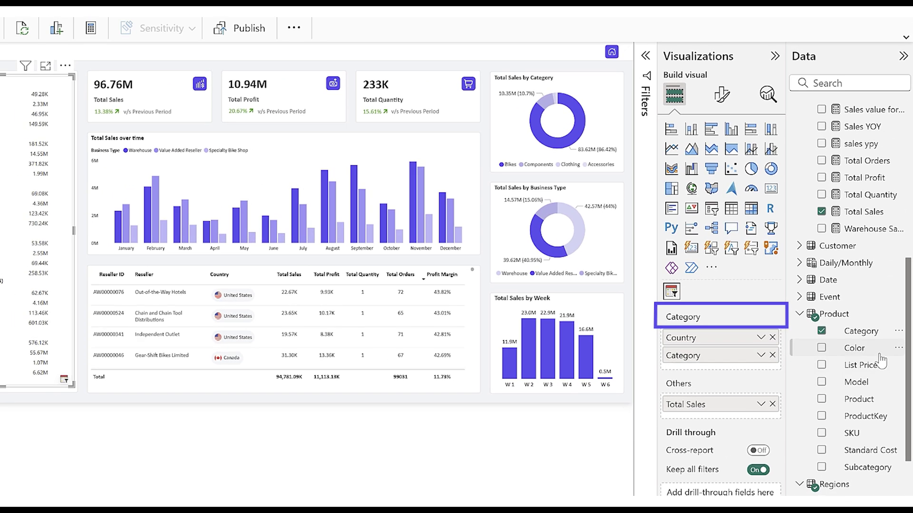
drag(846, 362, 713, 387)
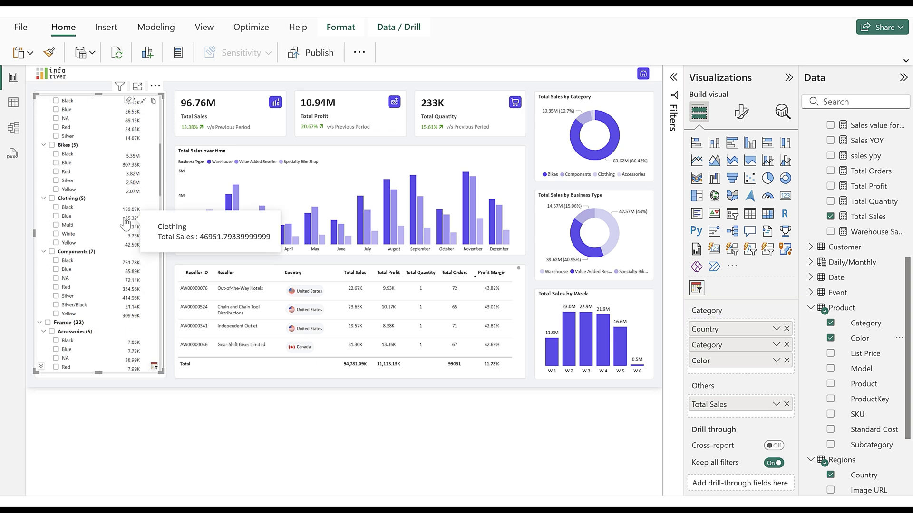
click(787, 361)
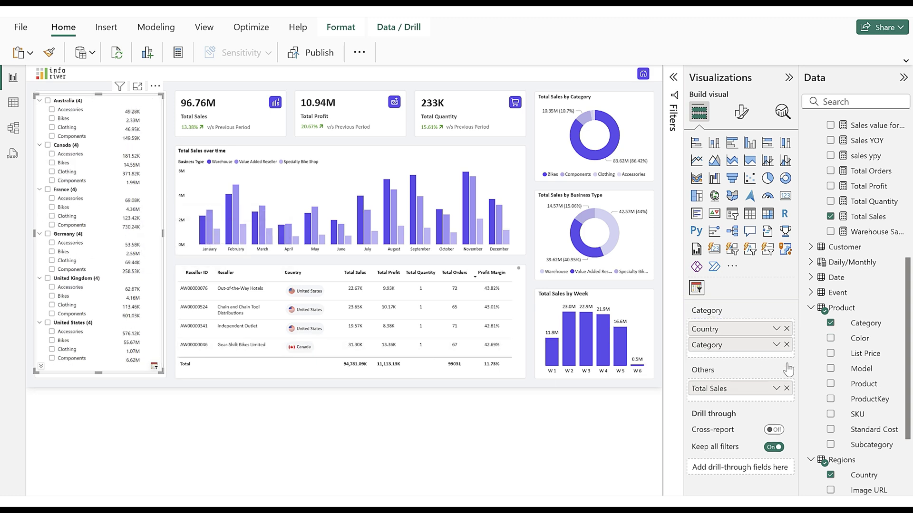
- Display the Super Filter as a Squarified tree map
click(40, 366)
click(57, 330)
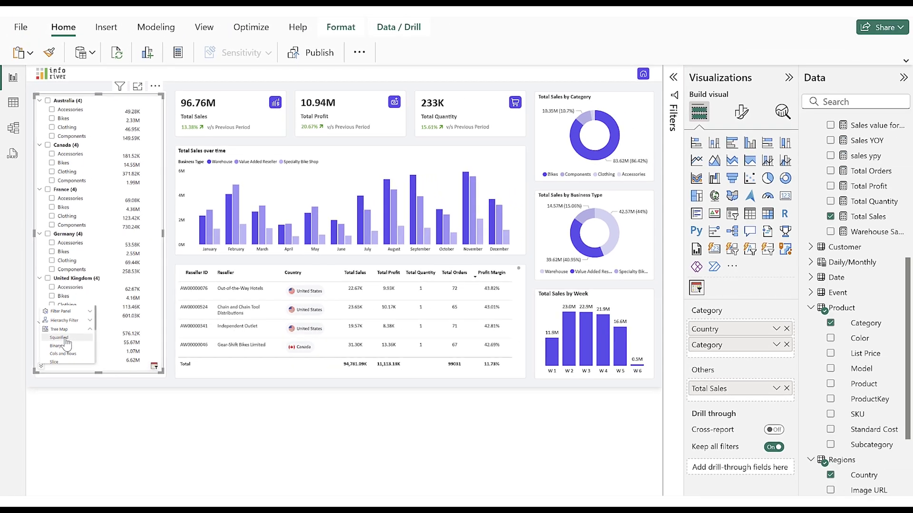
click(59, 337)
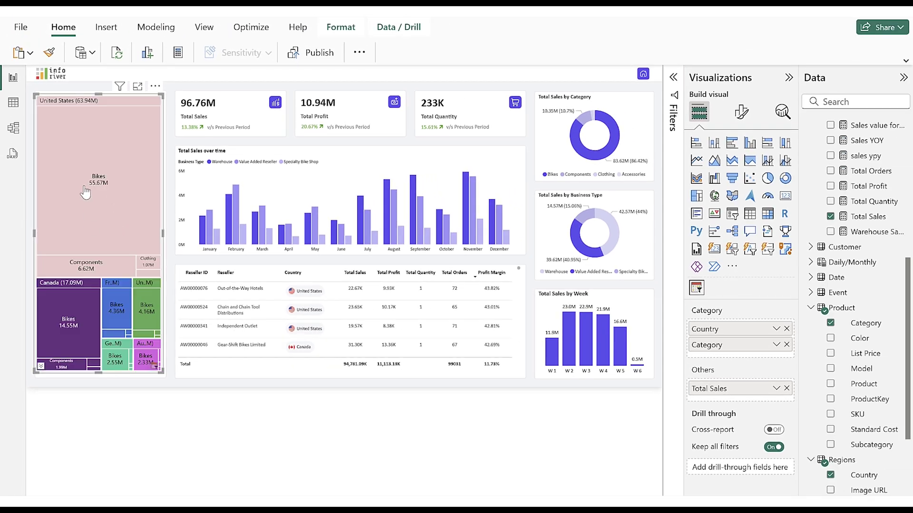
- Filter by the United States Bikes and Canada Bikes tiles, then remove Category from the slicer
click(65, 121)
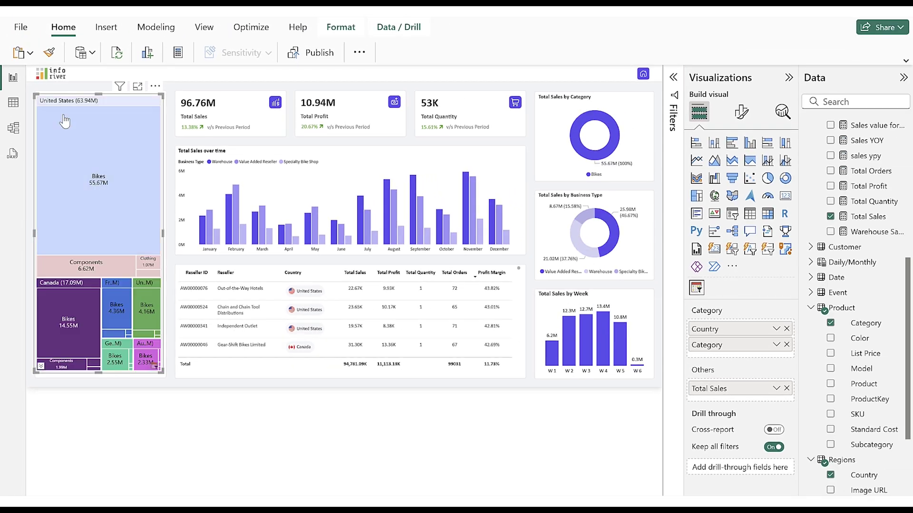
click(65, 121)
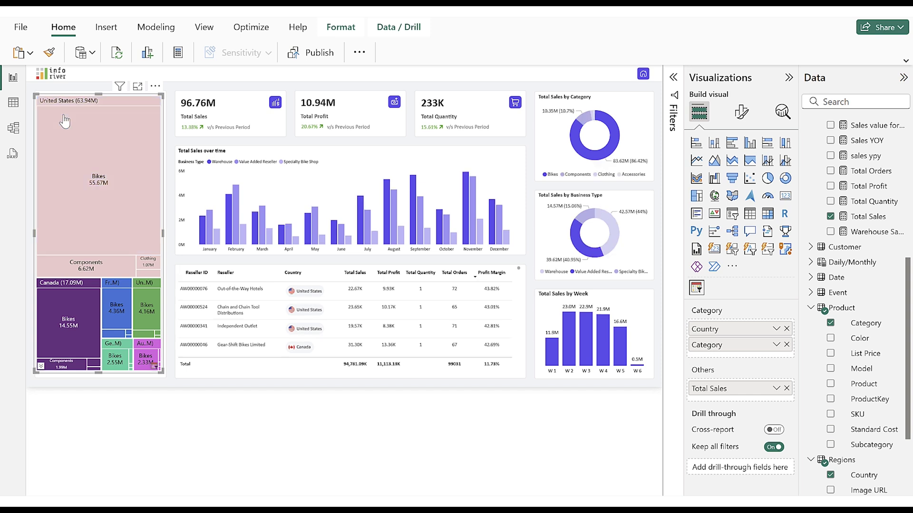
click(83, 302)
click(186, 382)
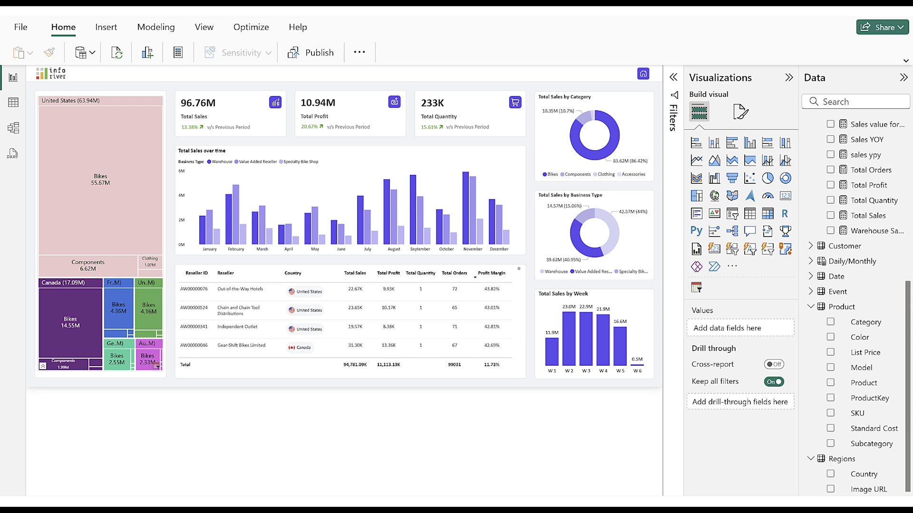
click(146, 373)
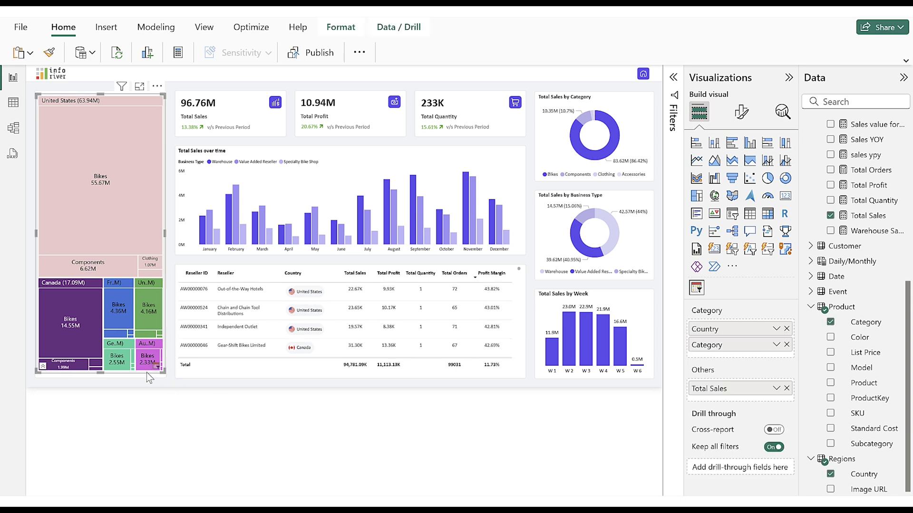
click(786, 329)
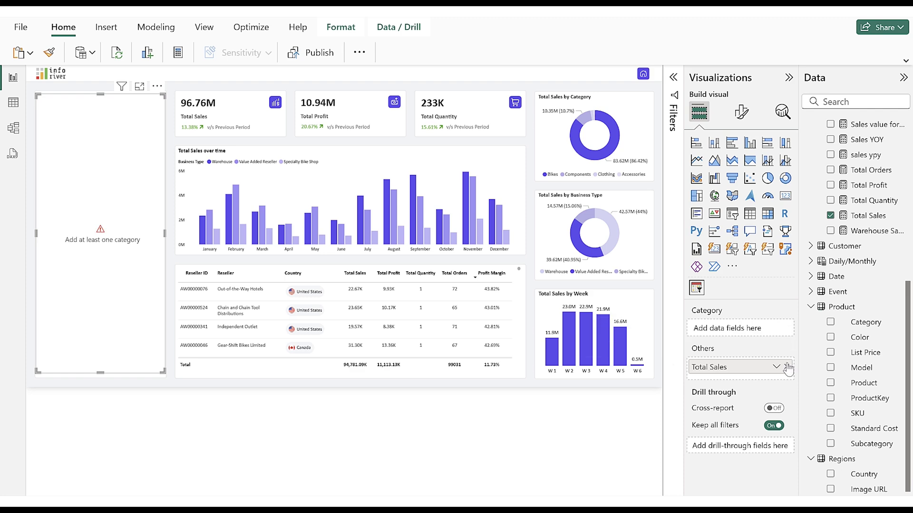
- Remove Total Sales from the slicer and expand the Sales table fields
click(786, 366)
click(810, 308)
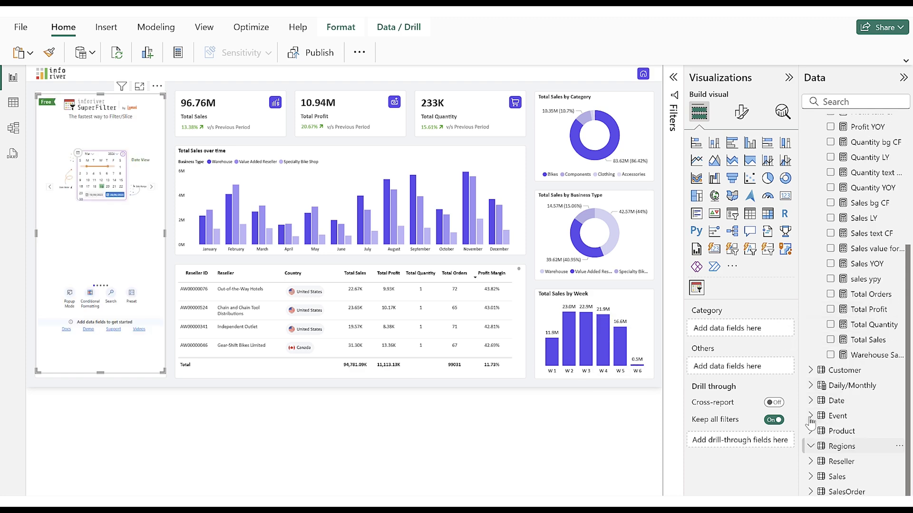
click(810, 477)
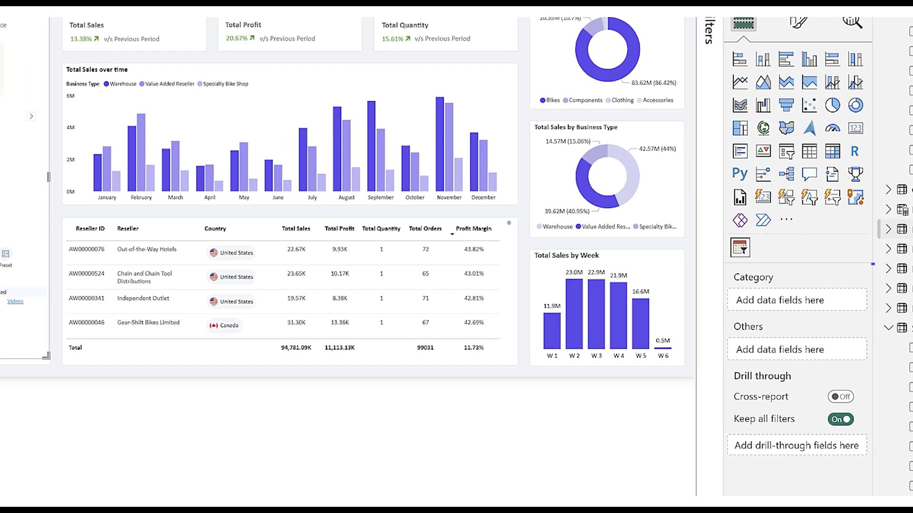
scroll(898, 257, down, 2)
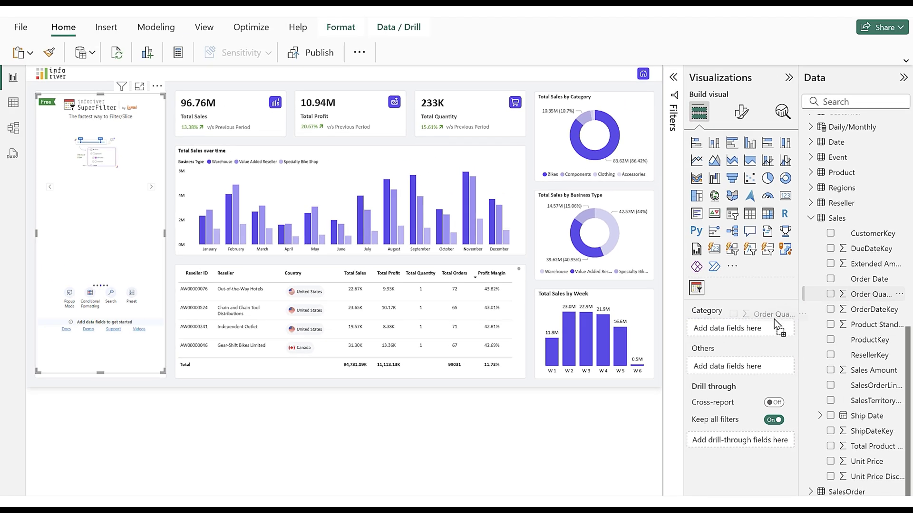
- Turn Measure Filter on, raise the minimum Order Quantity to 23, then clear the filter
click(799, 22)
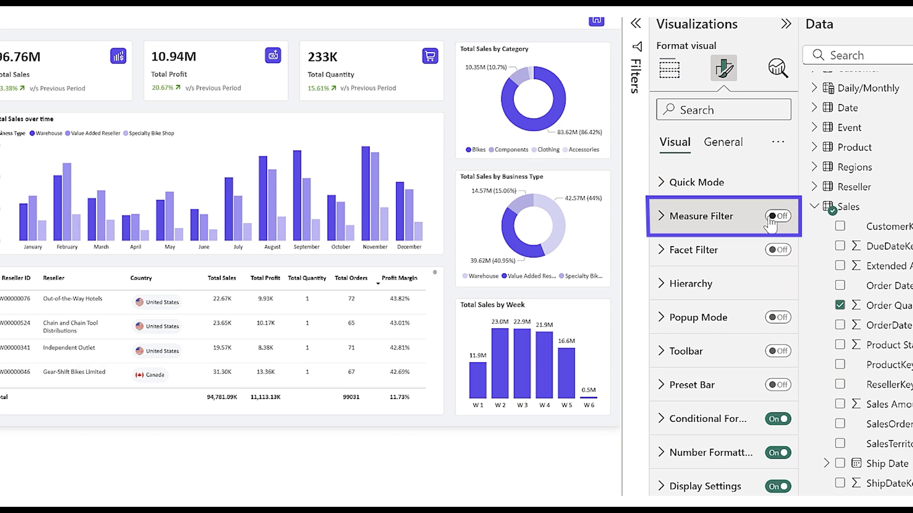
click(774, 217)
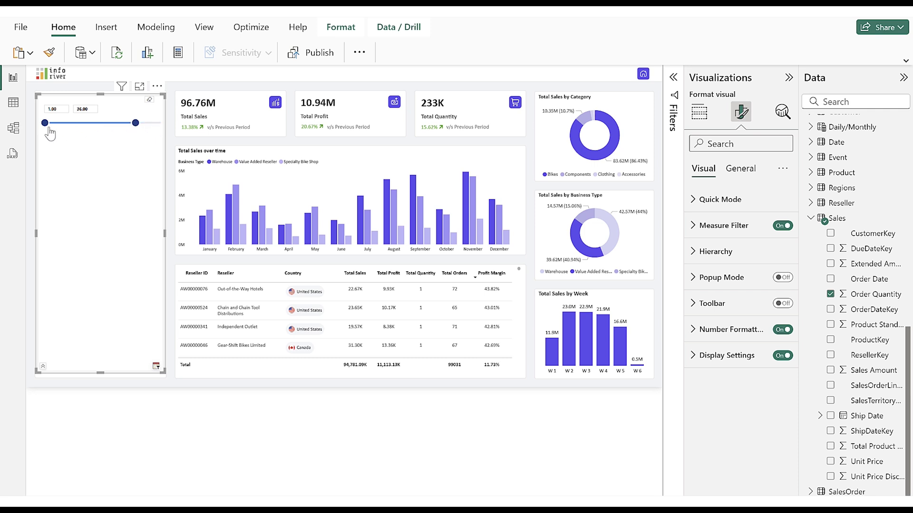
drag(100, 123, 101, 123)
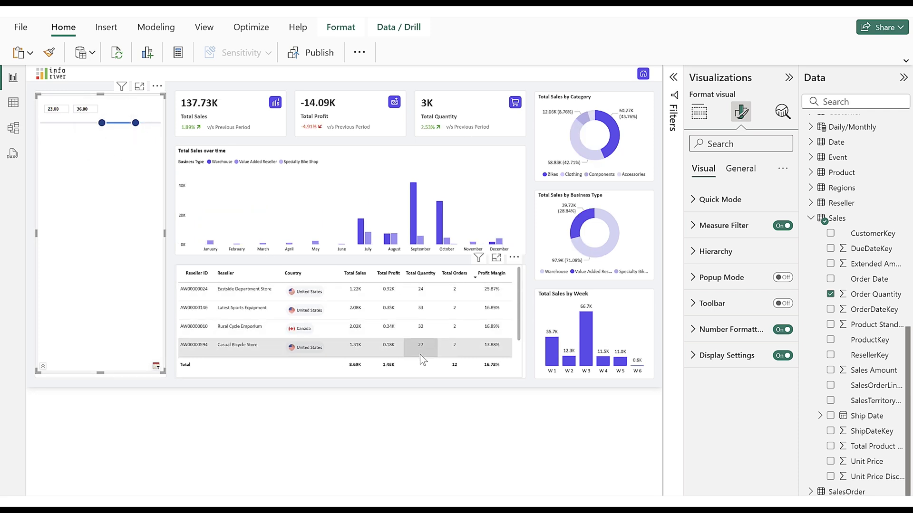
click(150, 101)
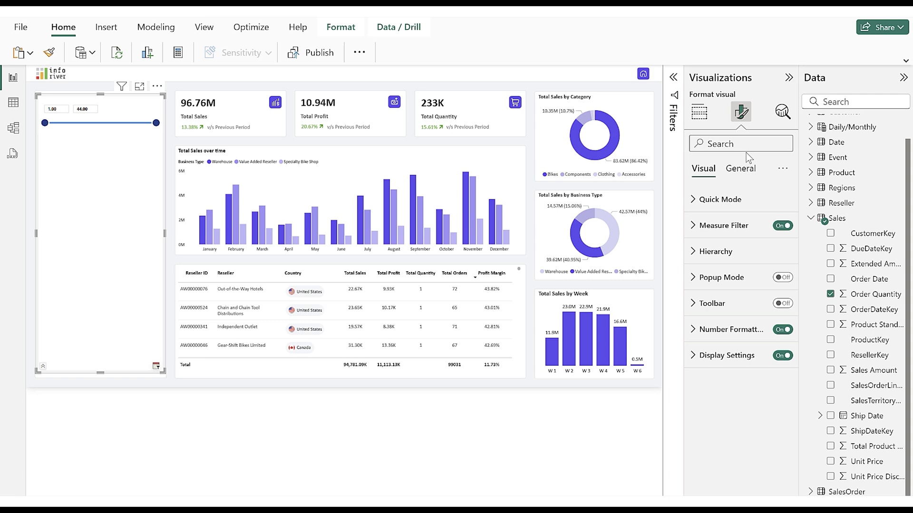
click(699, 112)
- Replace Order Quantity with Reseller ID as the slicer's category
click(787, 329)
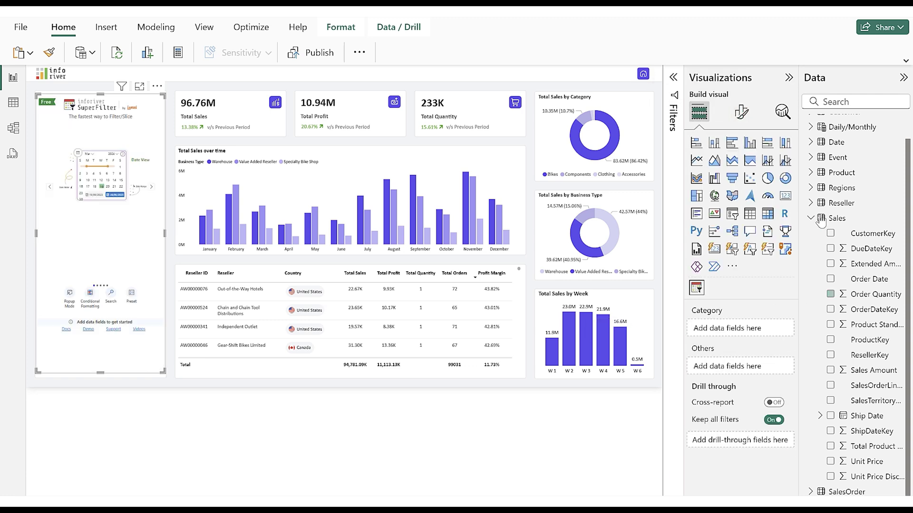
click(811, 202)
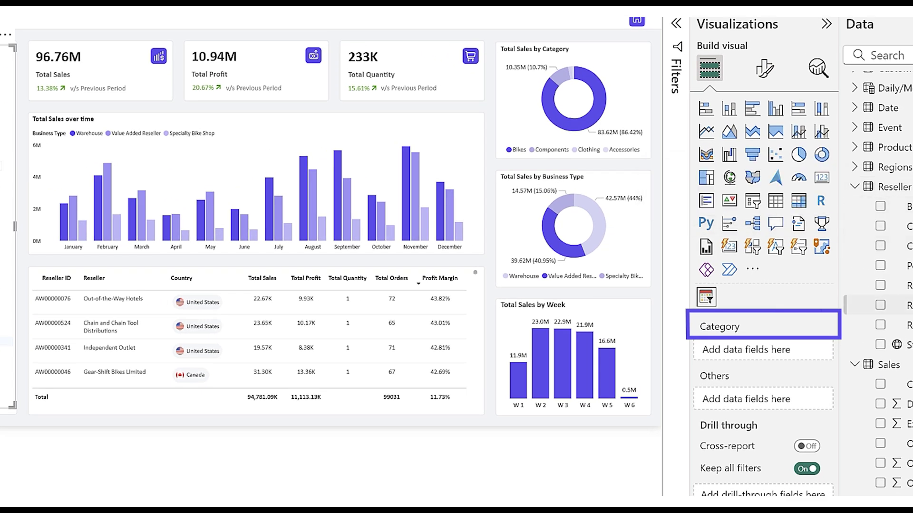
drag(801, 342, 794, 347)
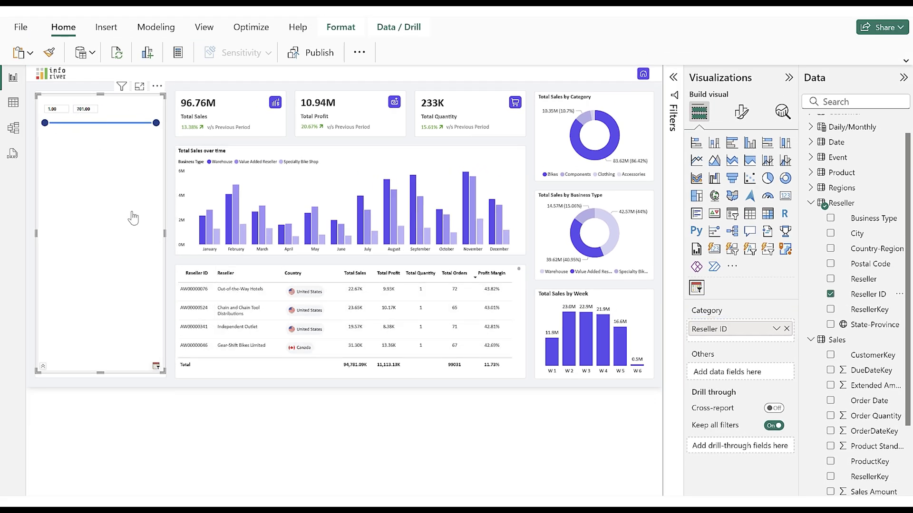
- Set the Reseller ID range slider to 379–540 and view the filtered dashboard
drag(45, 123, 131, 127)
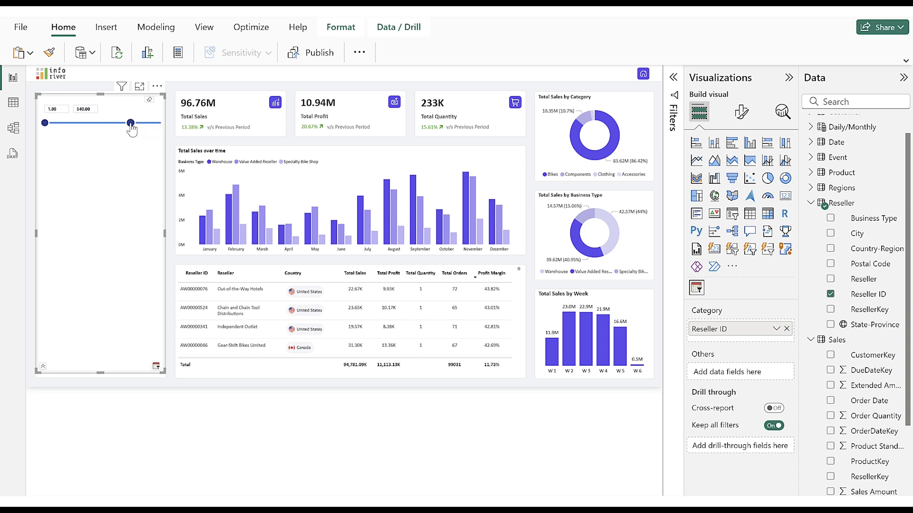
drag(44, 124, 104, 124)
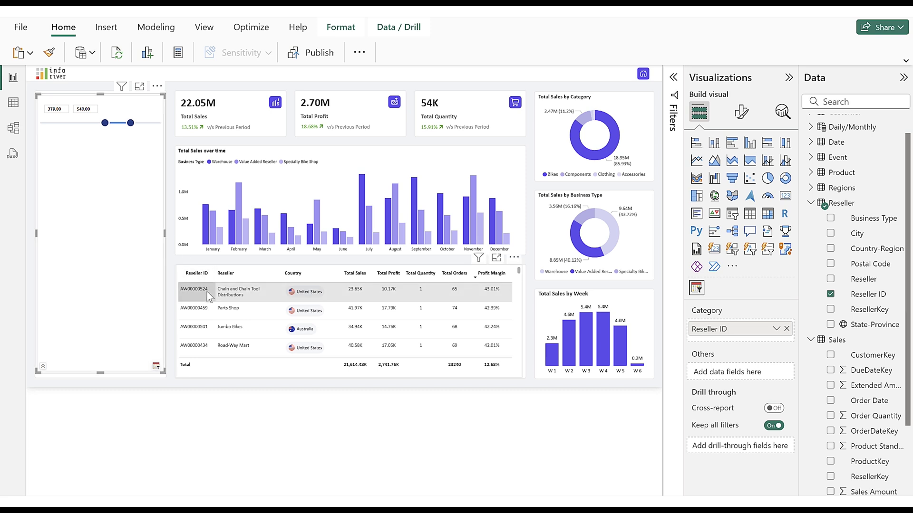
scroll(207, 294, down, 3)
scroll(207, 293, up, 3)
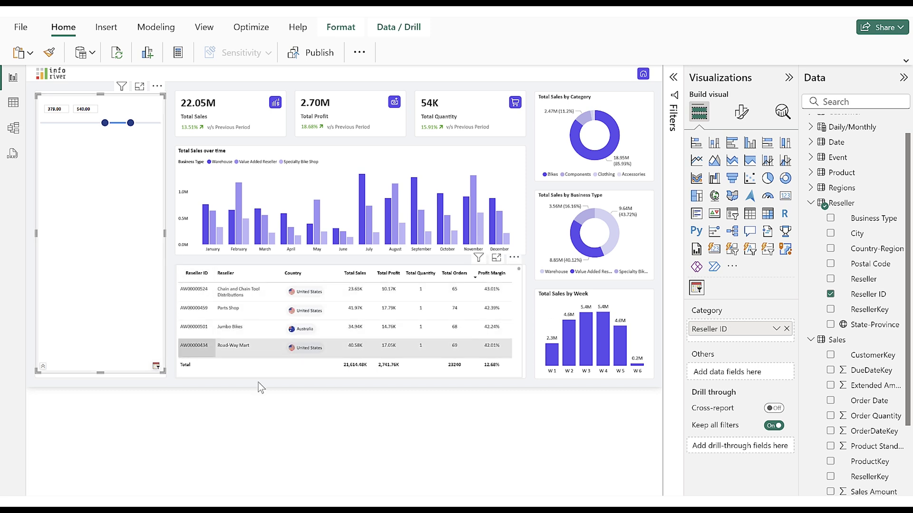
click(344, 404)
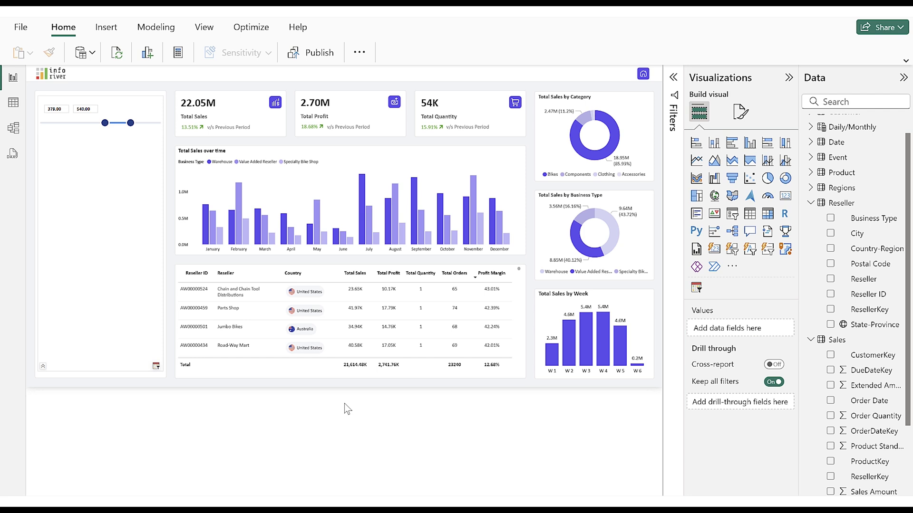